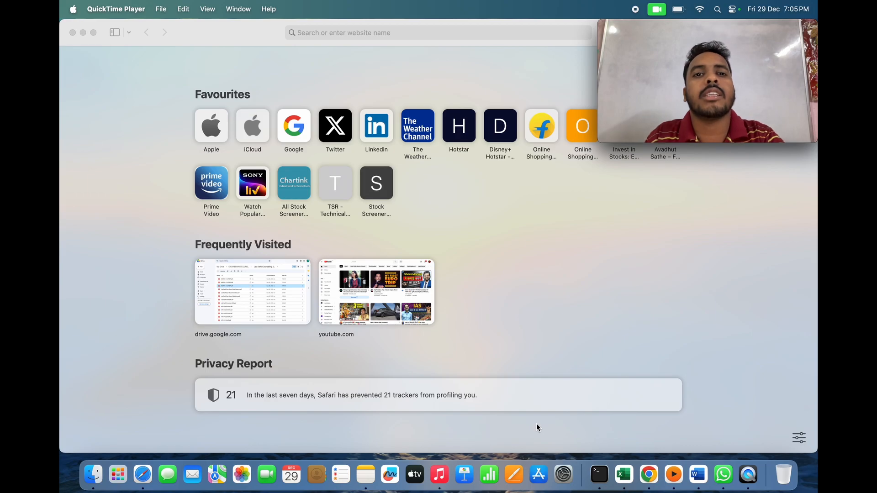
- Search Safari for 'WBJEE 2024' and open the WBJEE Board site at wbjeeb.nic.in
click(371, 33)
text(W)
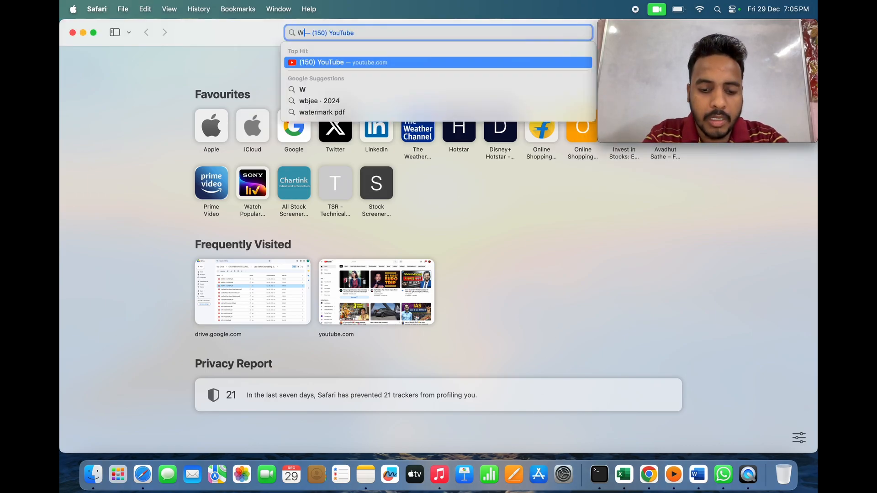
text(BJEE )
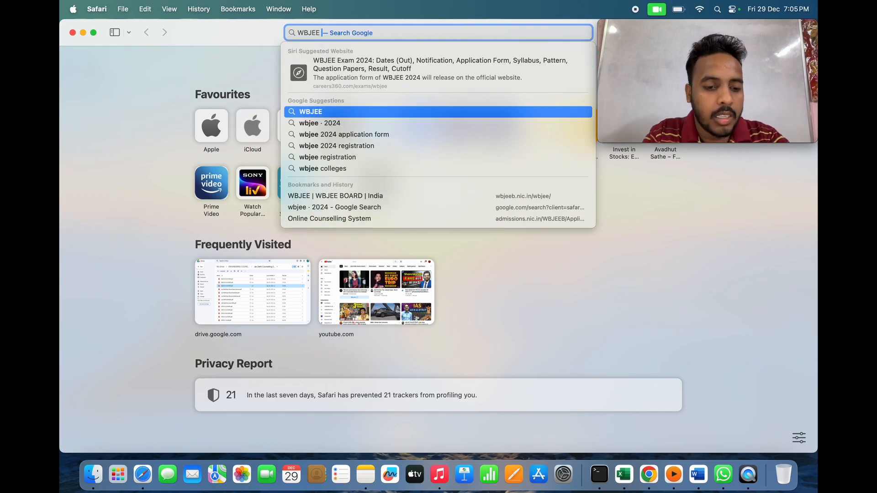
text(2024)
key(Return)
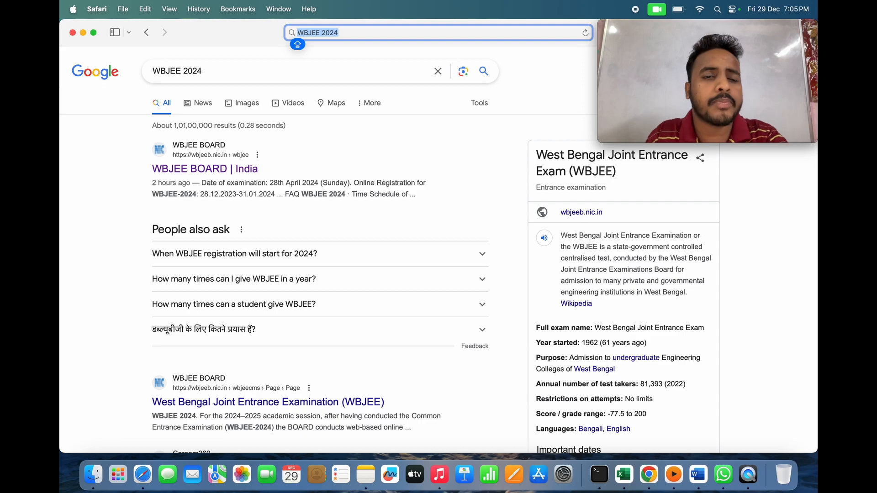
click(212, 169)
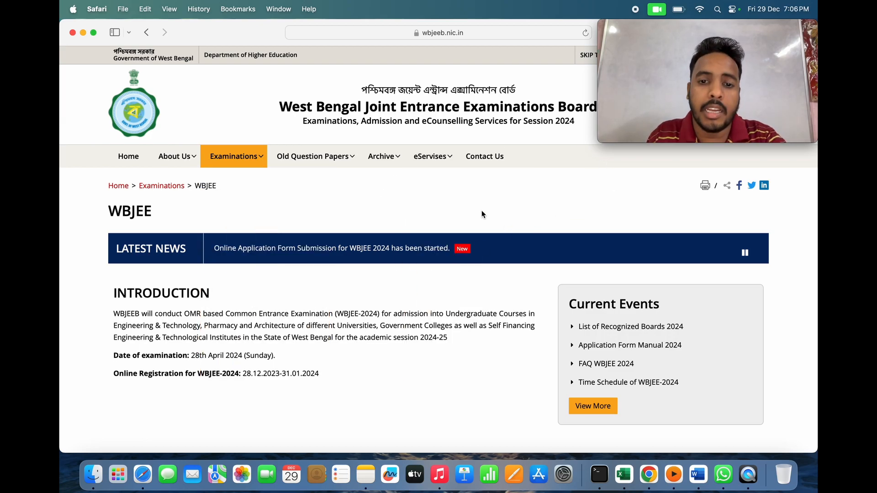
scroll(481, 211, down, 10)
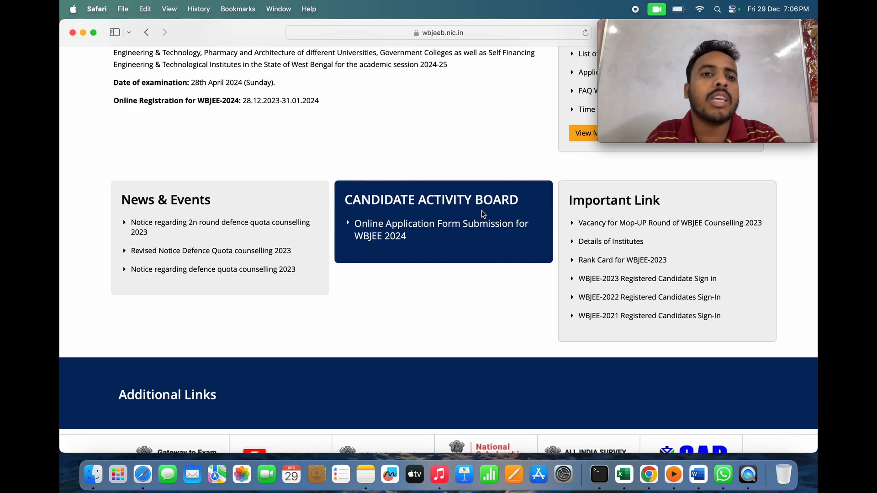
scroll(434, 158, up, 2)
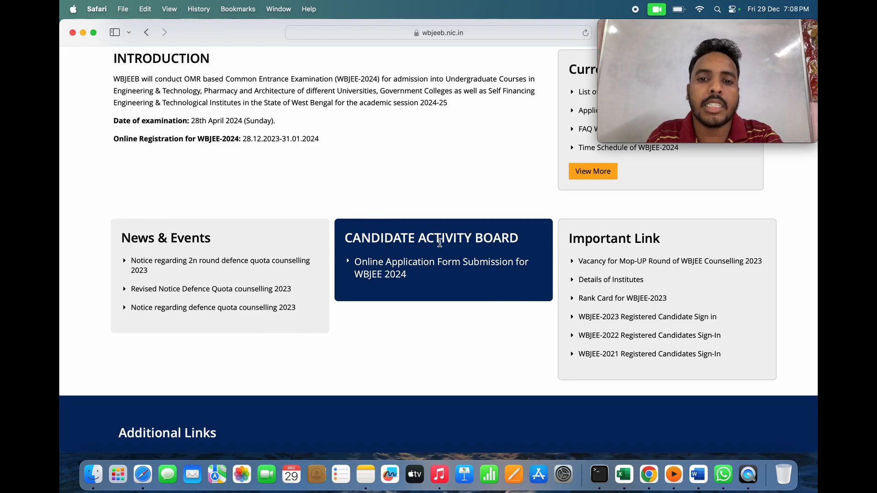
- Follow the 'Online Application Form Submission for WBJEE 2024' link to the Registered Candidates Sign-In page
click(426, 268)
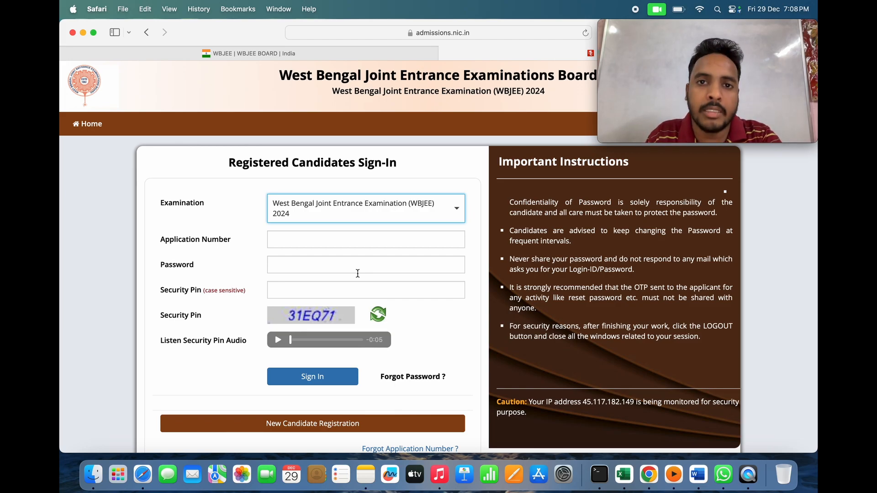
scroll(369, 321, down, 3)
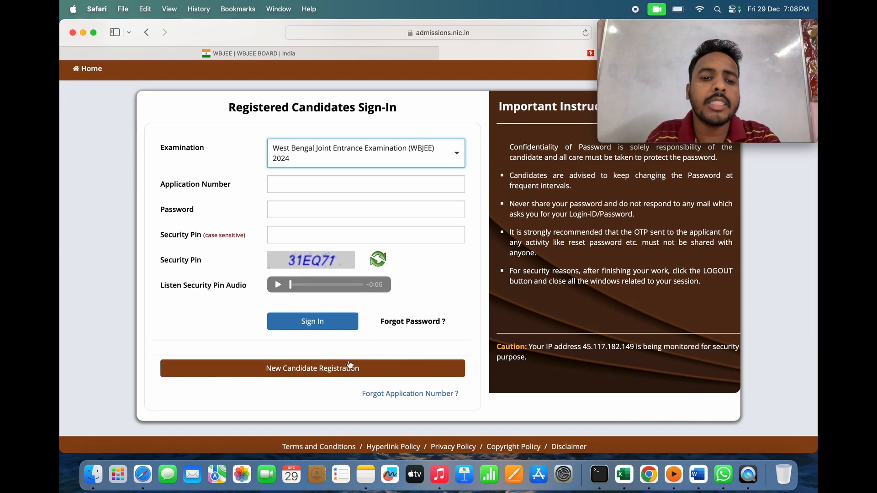
- Begin New Candidate Registration, read through the instructions and select I Agree
click(326, 370)
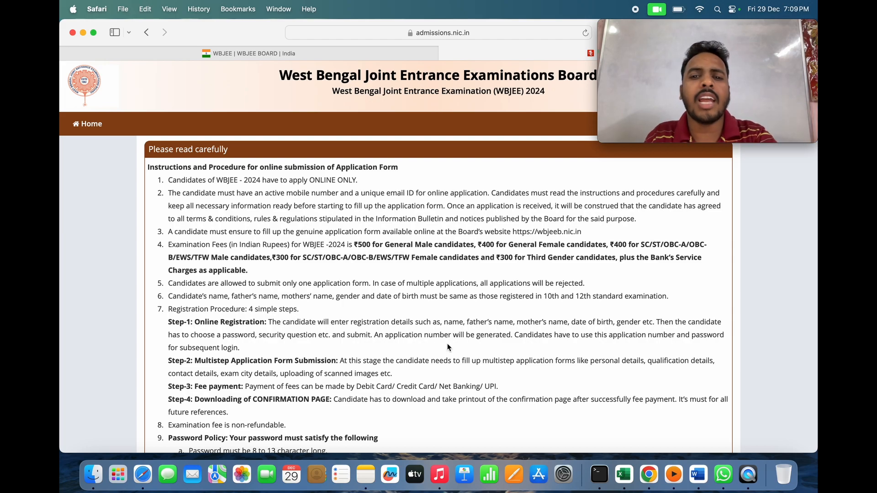
scroll(448, 347, down, 1)
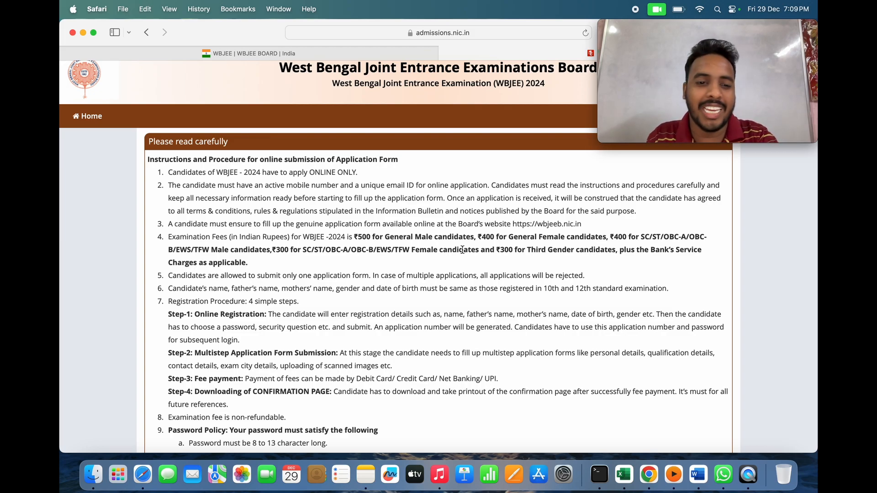
scroll(414, 248, down, 5)
scroll(413, 249, down, 6)
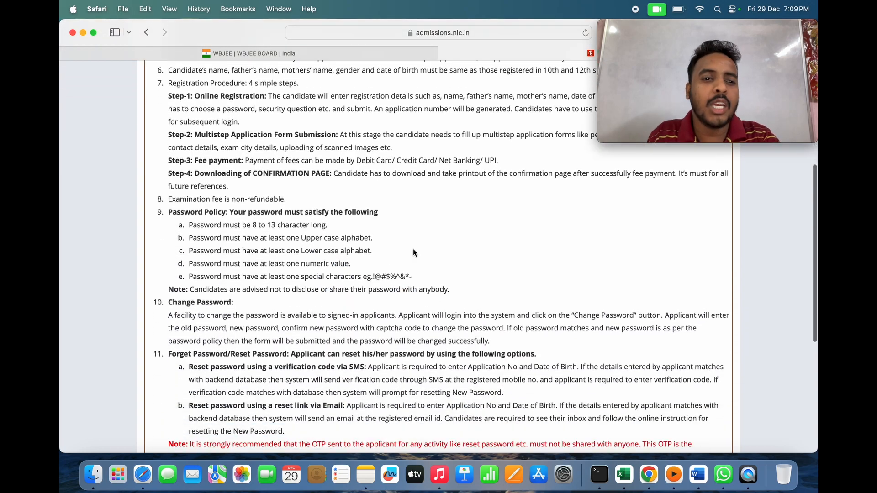
scroll(413, 249, down, 1)
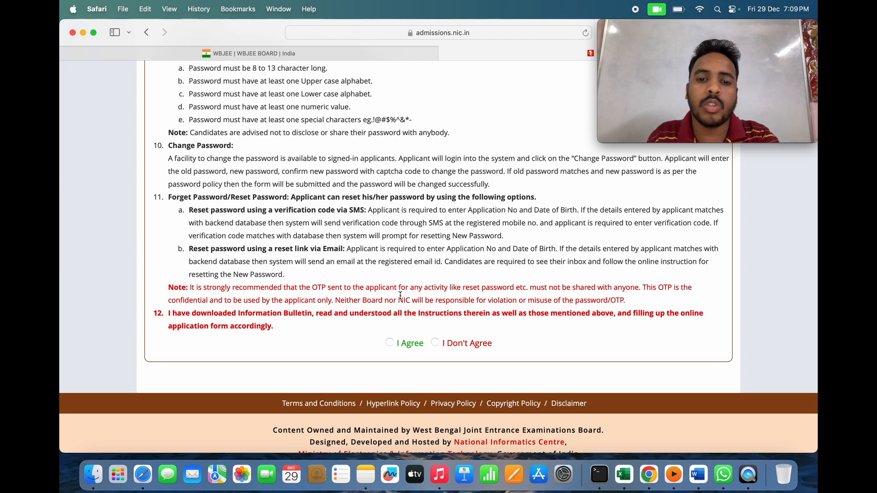
click(389, 343)
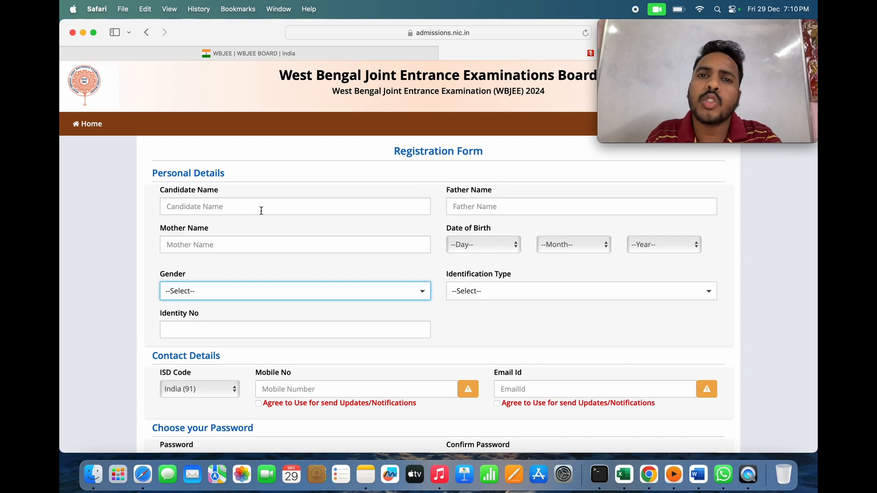
- Enter the candidate's first name in Candidate Name, then move to the father's and mother's name fields
click(262, 207)
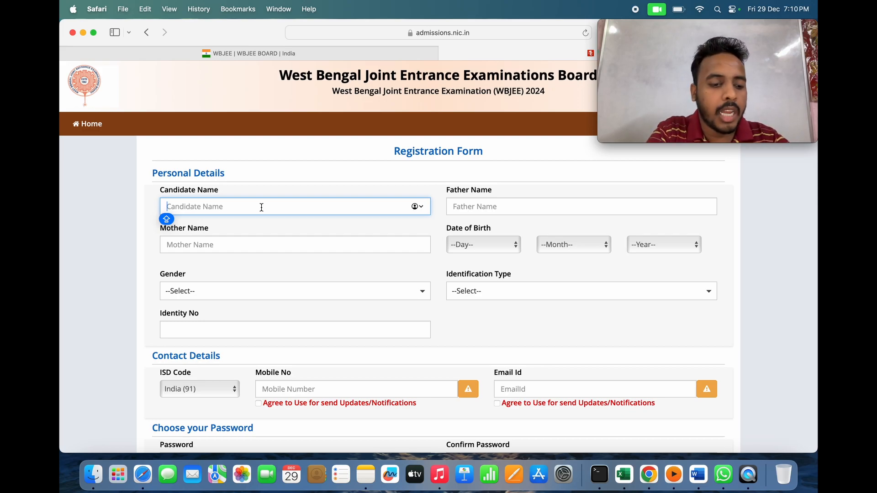
text(Rahul)
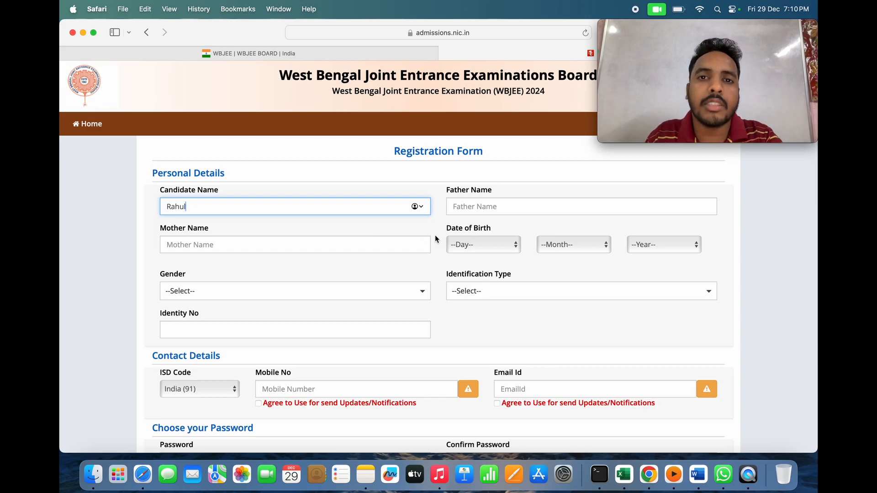
click(526, 209)
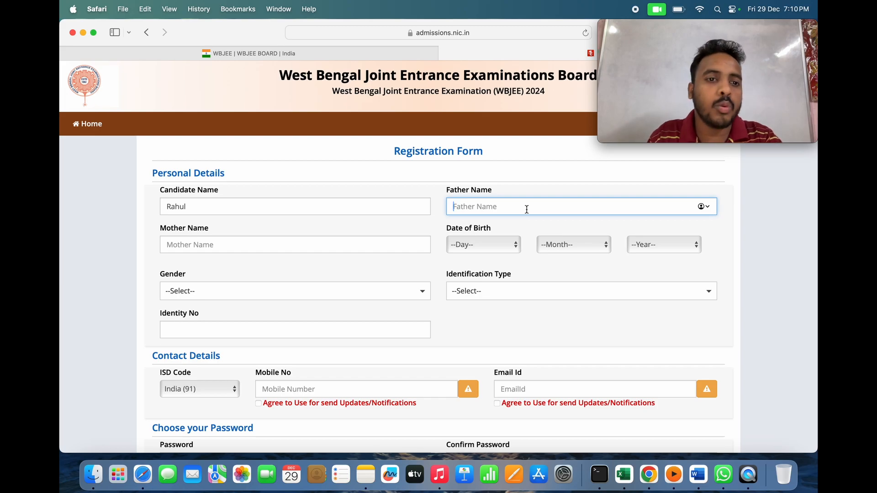
click(329, 247)
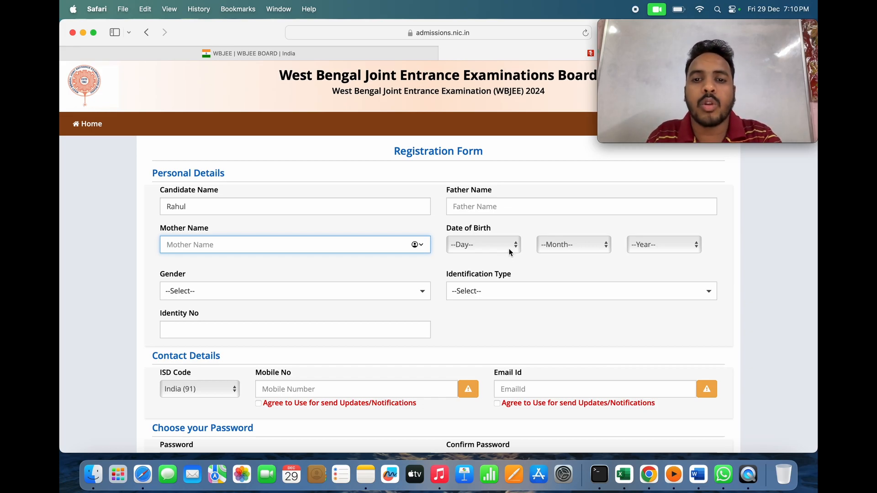
- Set the date of birth to Day 08, Month April, Year 2005
click(513, 242)
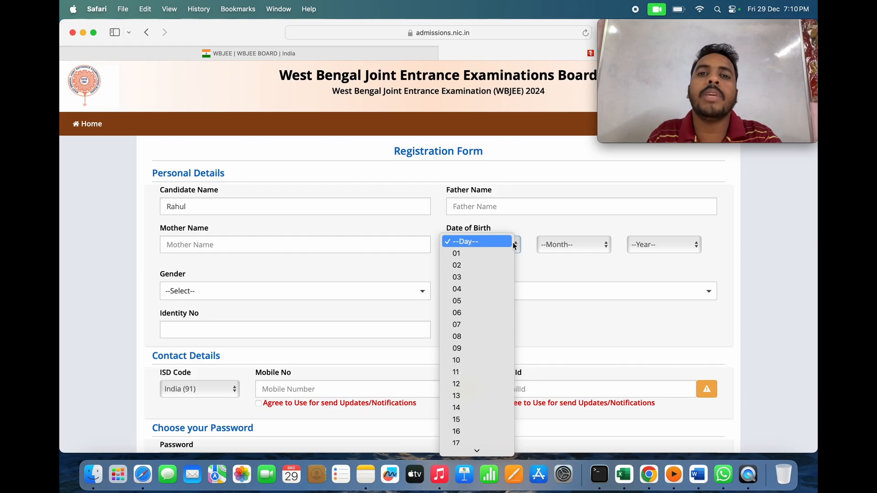
click(479, 335)
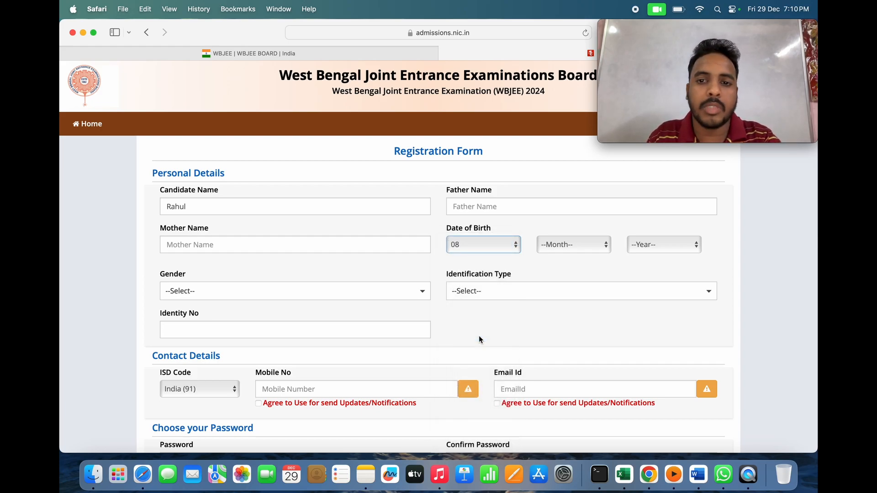
click(588, 249)
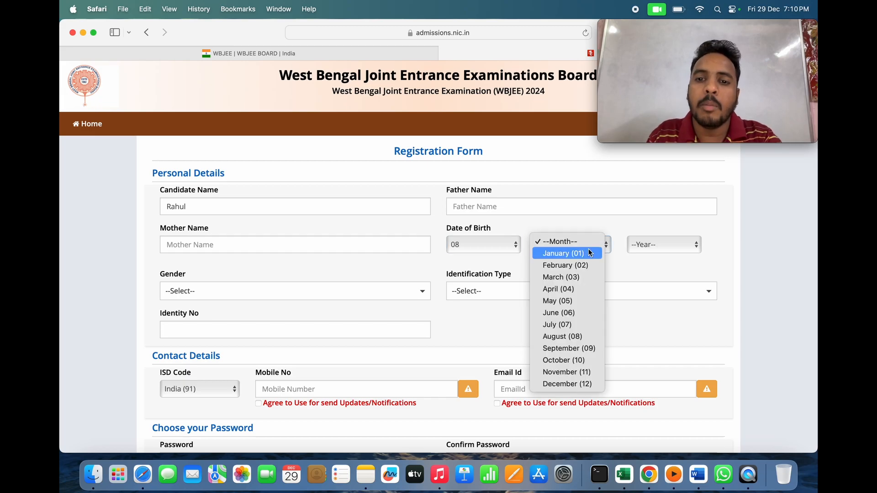
click(566, 286)
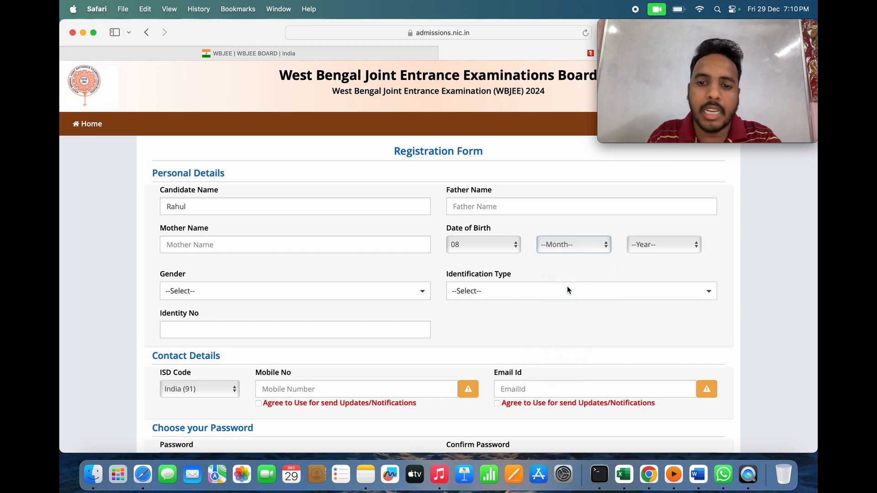
click(678, 242)
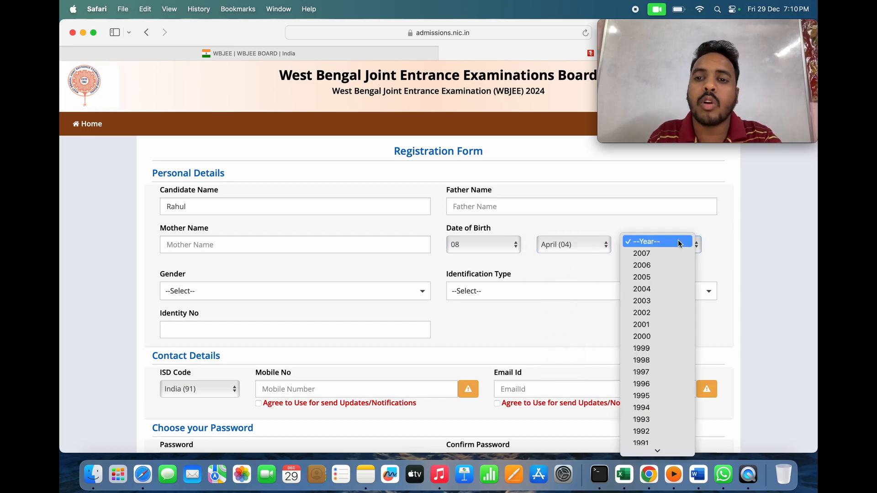
click(653, 277)
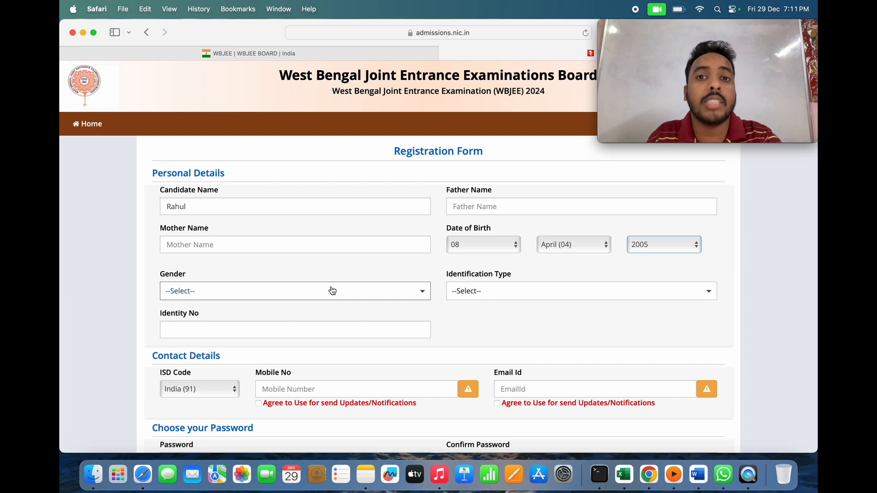
- Choose Male for gender and 'Any Other Valid Govt. Identity with Photograph' as identification type
click(420, 293)
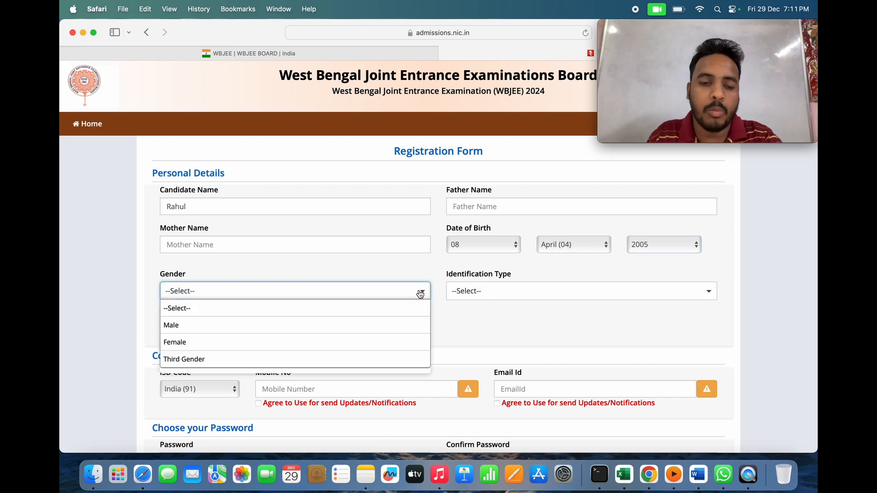
click(368, 326)
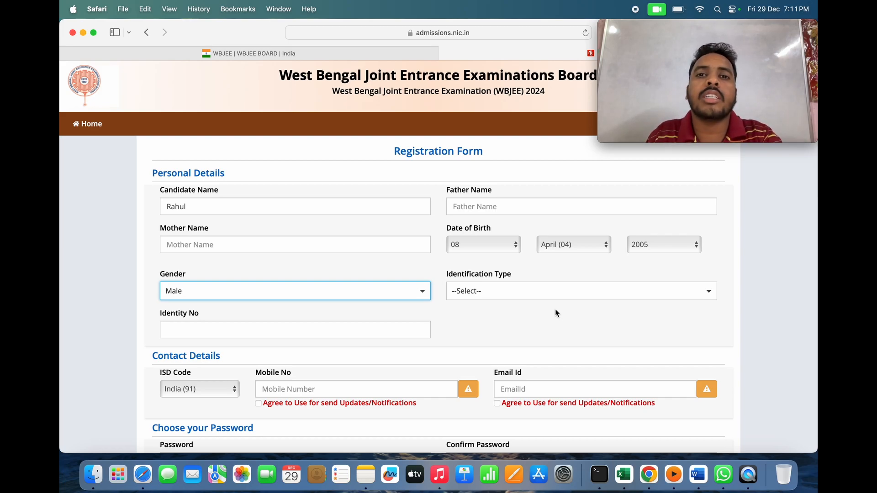
click(597, 299)
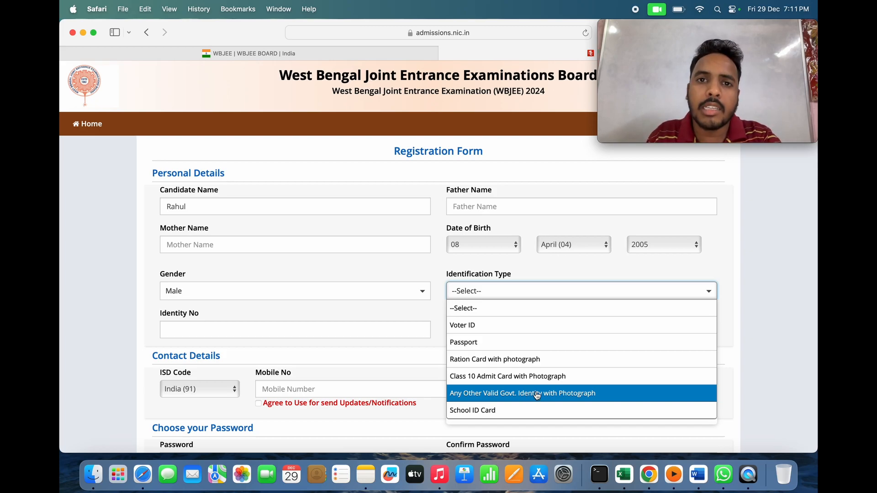
click(537, 395)
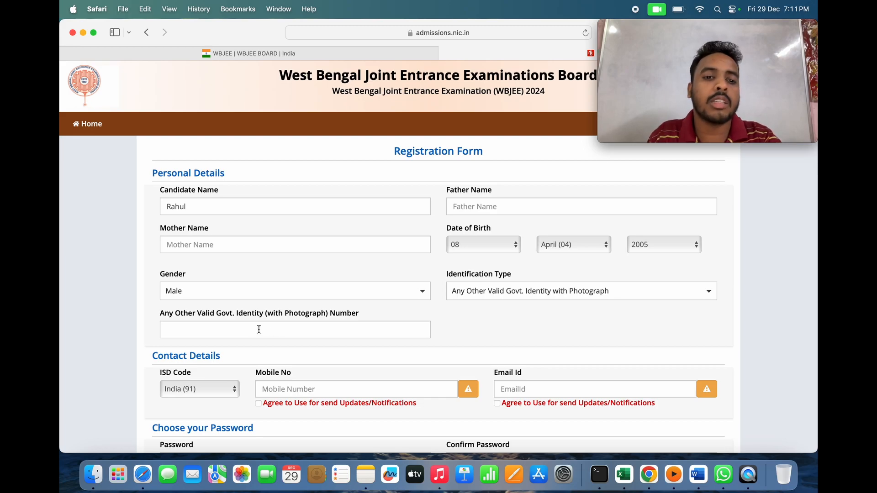
scroll(390, 322, down, 2)
- Enter the identity number, mobile number and e-mail, ticking both notification consent boxes
scroll(390, 321, down, 3)
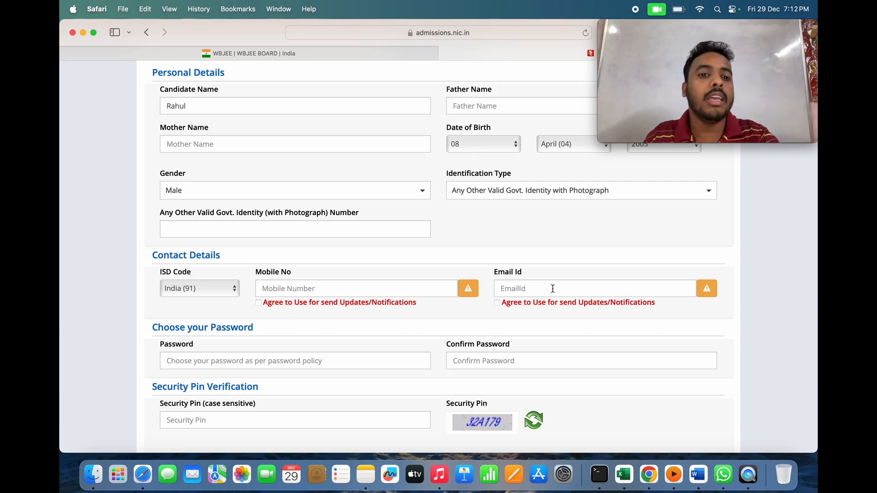
click(368, 293)
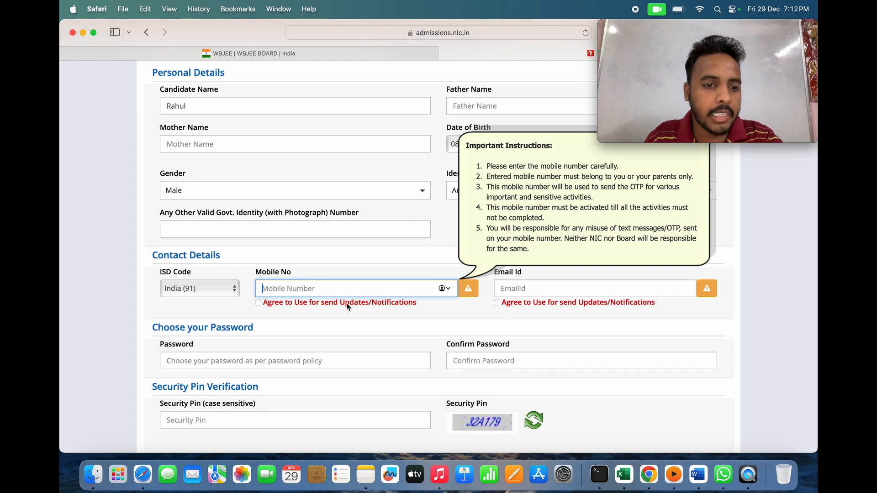
scroll(341, 305, down, 3)
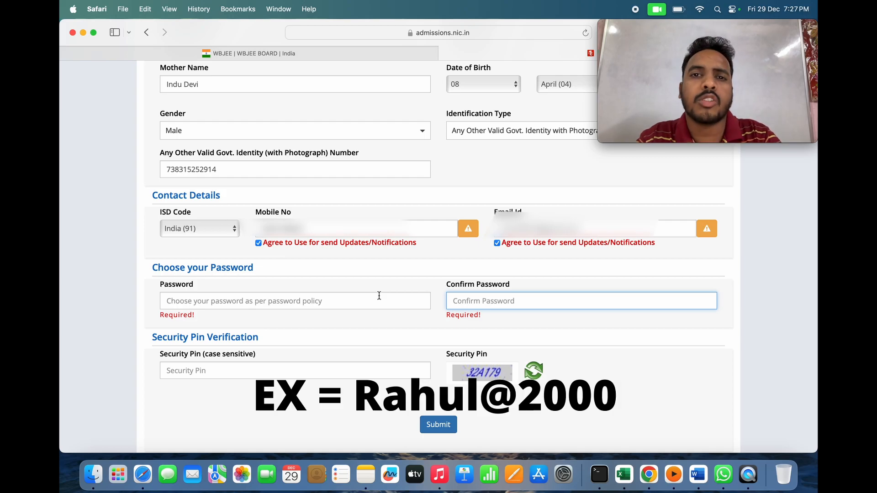
- Type the account password in Password and again in Confirm Password
click(358, 304)
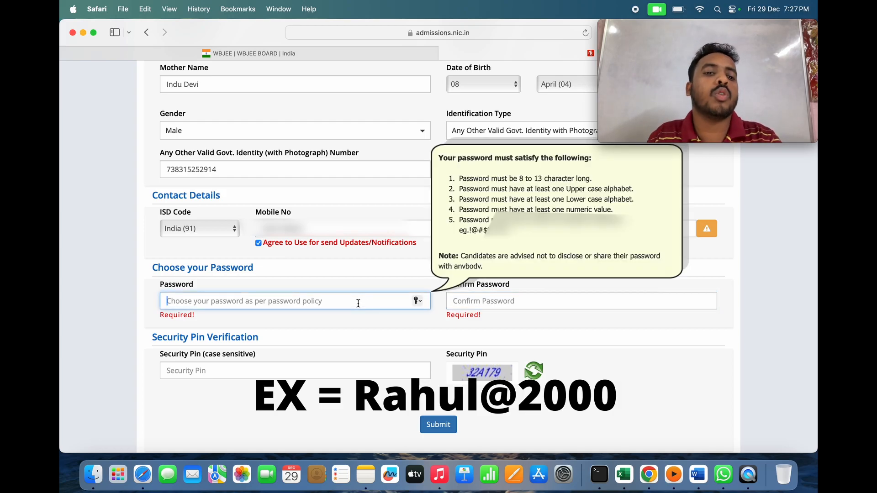
text(••••)
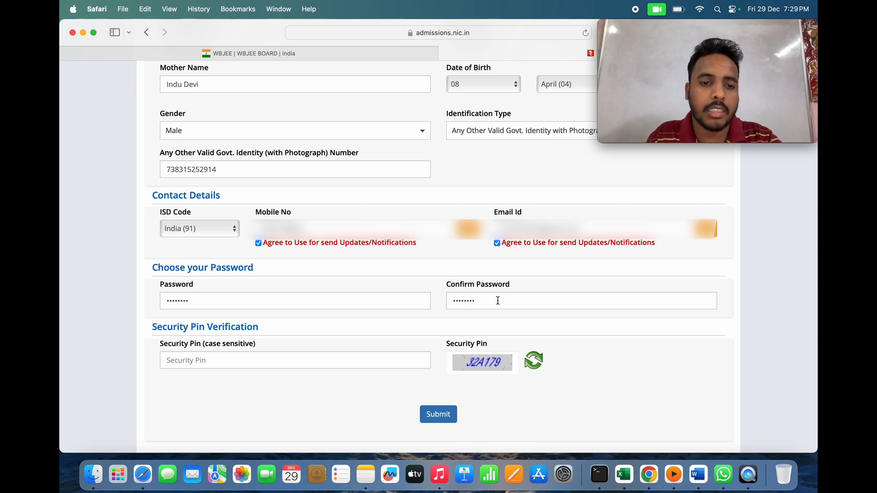
scroll(341, 329, down, 1)
- Type the captcha characters, including one capital letter, into the Security Pin field
click(315, 351)
text(32)
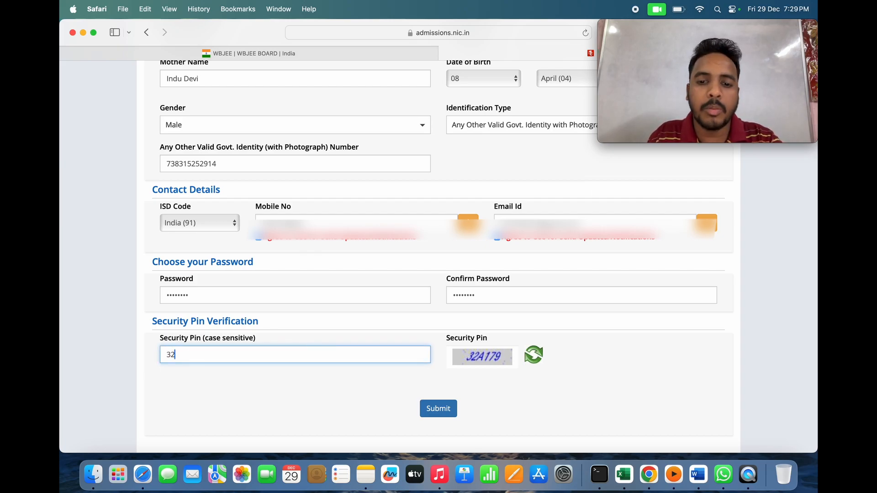
key(Caps_Lock)
text(A)
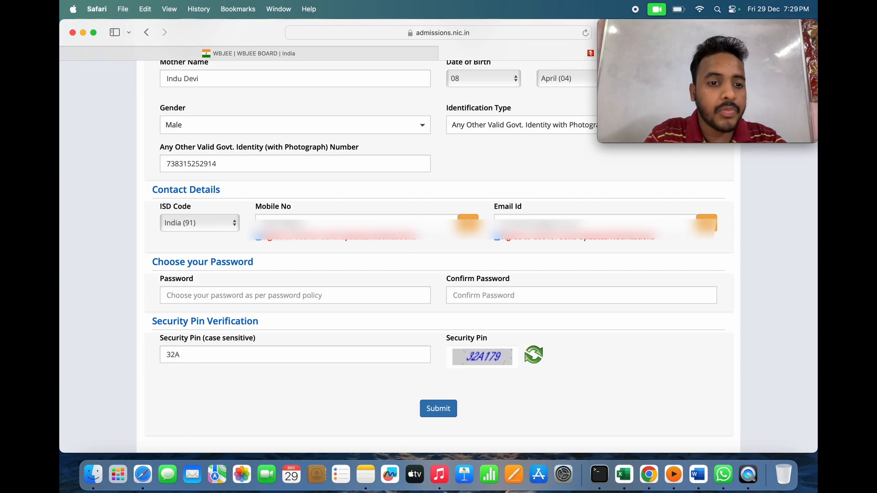
click(223, 355)
text(179)
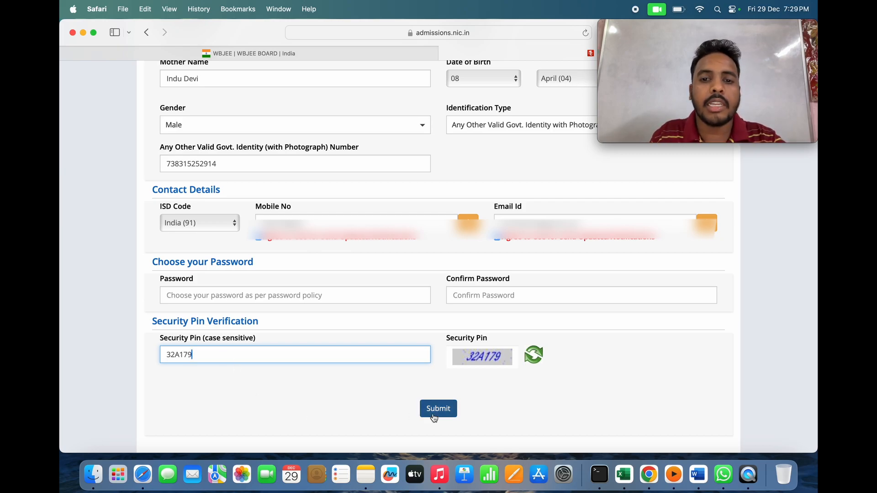
- Submit the registration form and answer Yes to 'Do you wish to submit?'
click(443, 410)
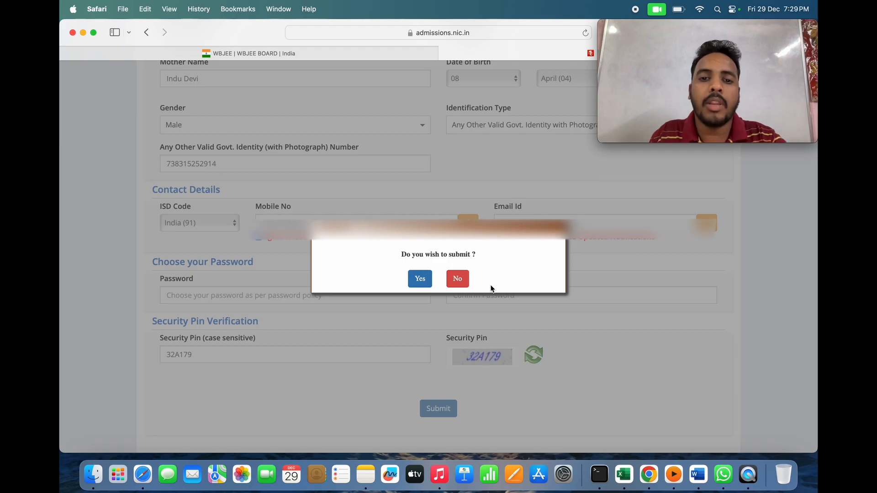
click(419, 279)
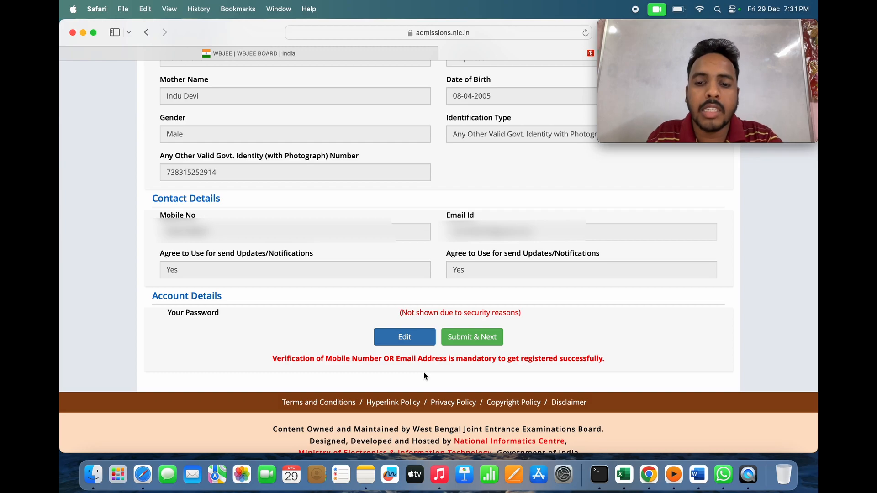
- Enter the mobile OTP, e-mail OTP and security pin, then Verify & Final Submit
click(475, 338)
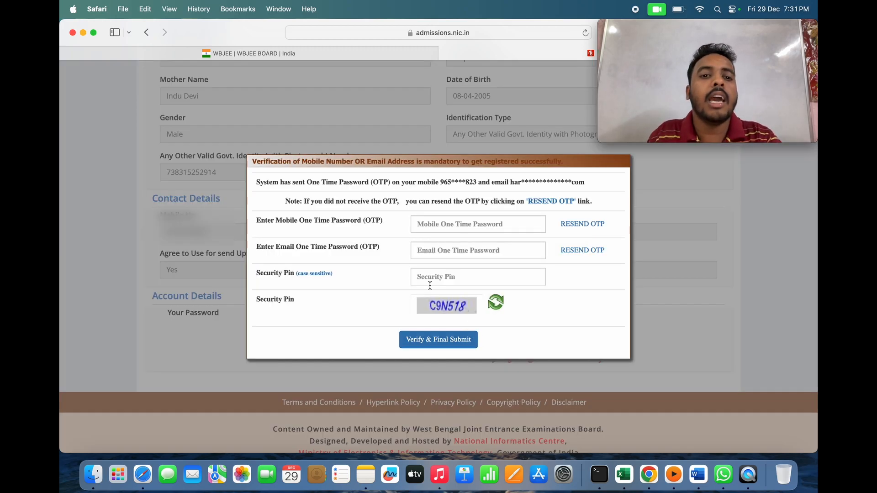
click(480, 228)
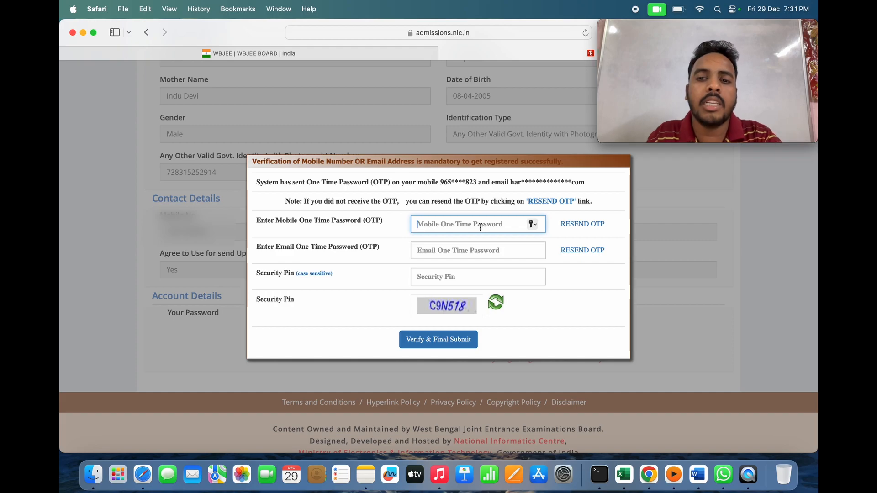
click(474, 249)
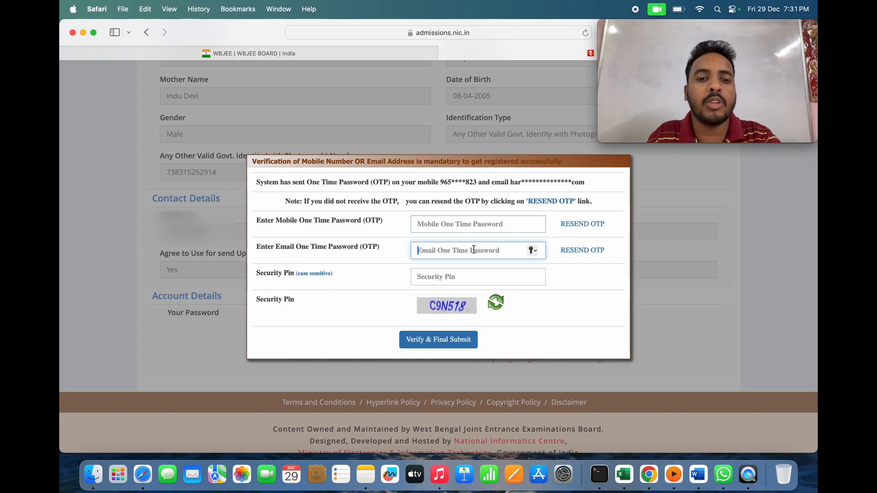
click(474, 276)
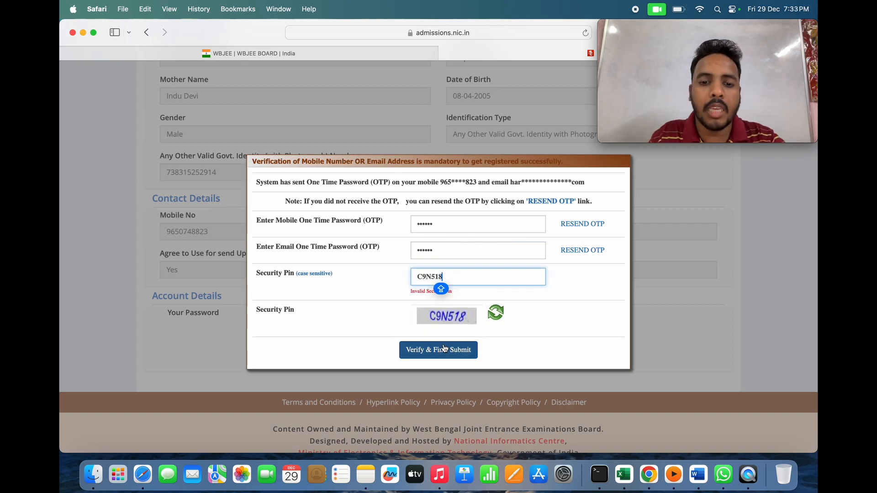
click(443, 349)
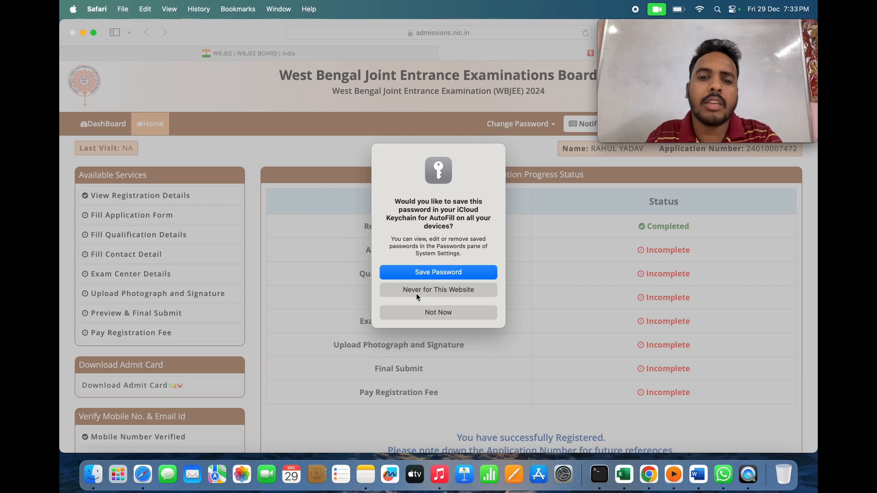
- Decline Safari's password save and open Fill Application Form from the dashboard
click(426, 314)
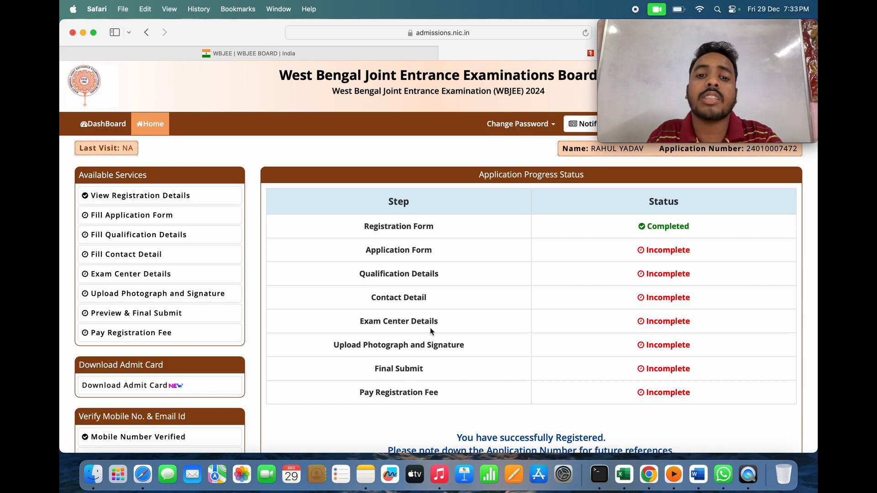
scroll(430, 330, down, 5)
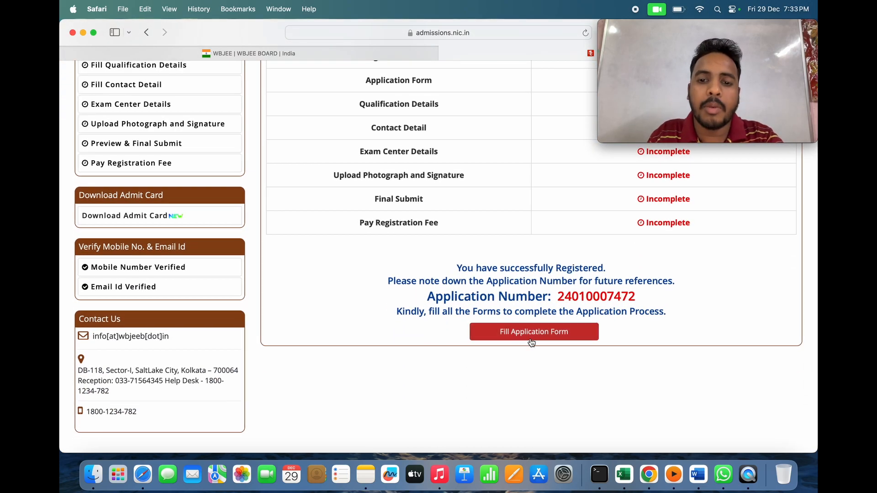
click(532, 337)
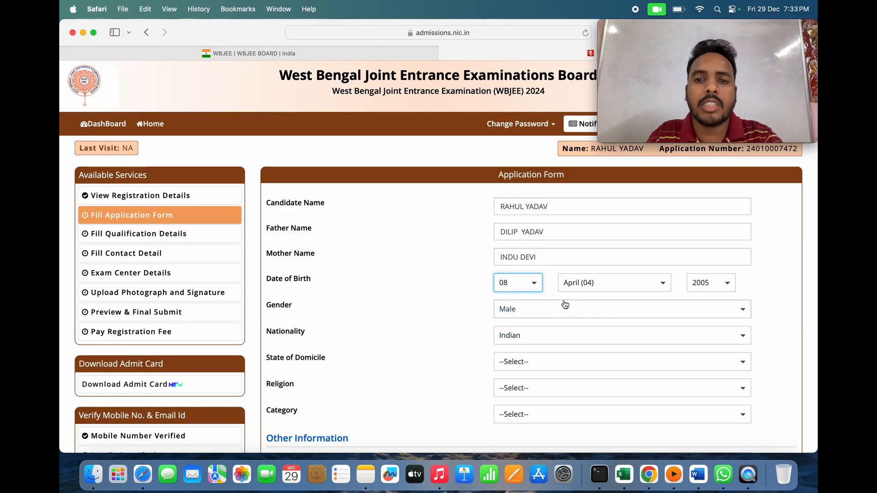
- Keep Indian as nationality and set State of Domicile to West Bengal
scroll(567, 304, down, 1)
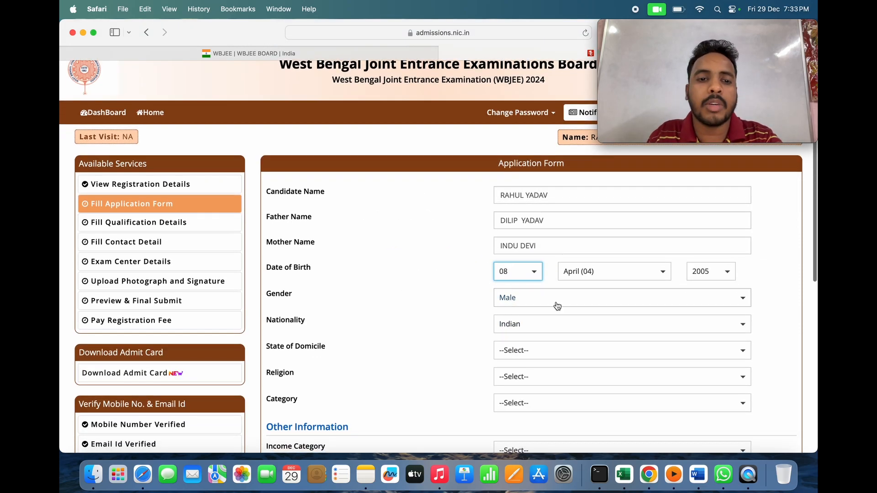
scroll(560, 306, down, 1)
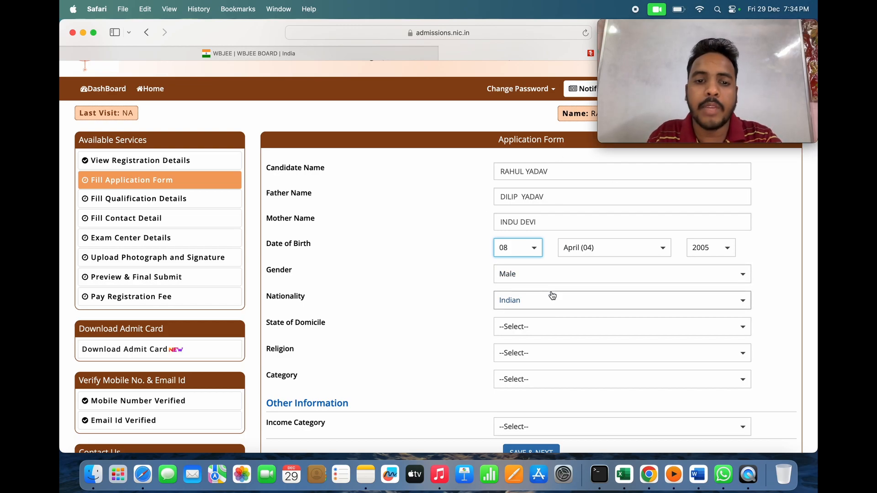
scroll(552, 295, down, 1)
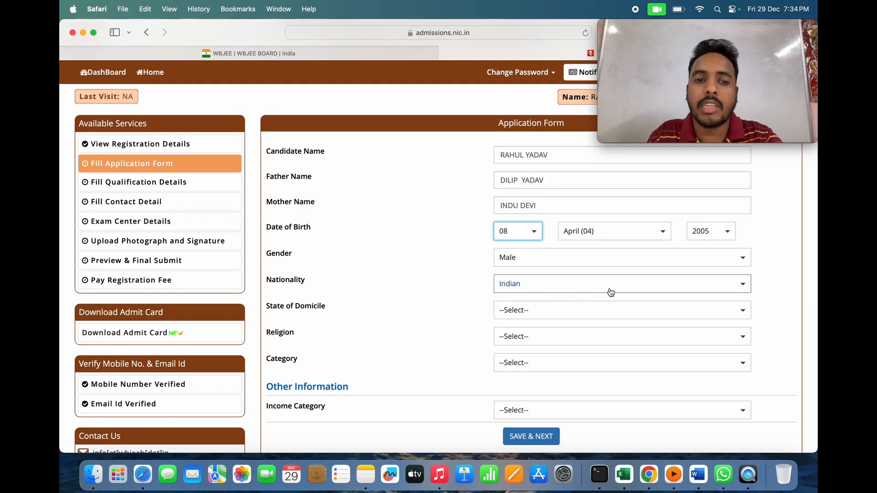
click(656, 285)
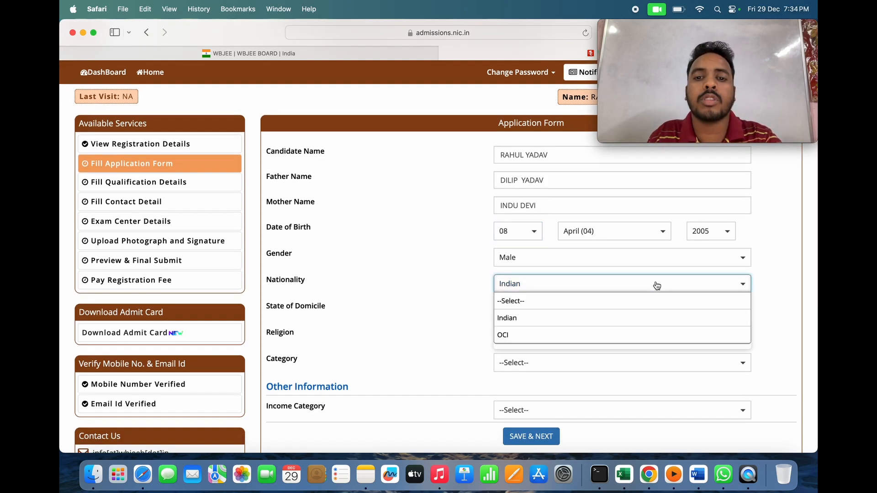
click(624, 320)
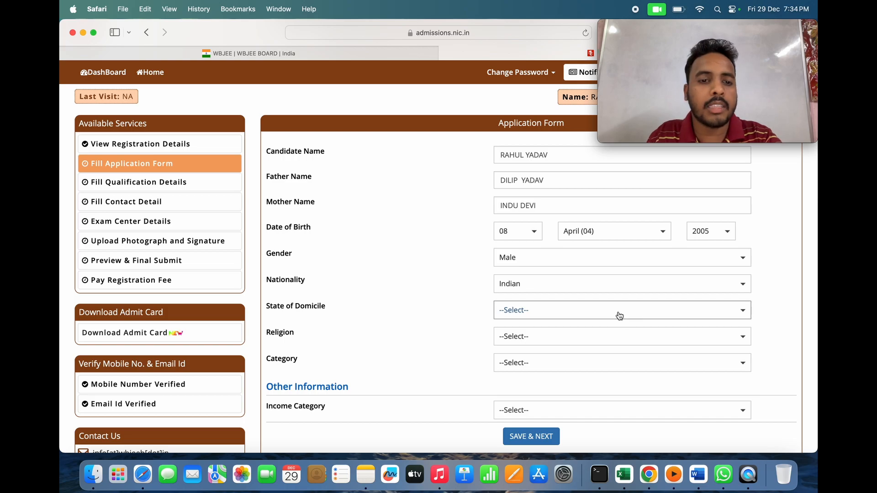
scroll(620, 318, down, 1)
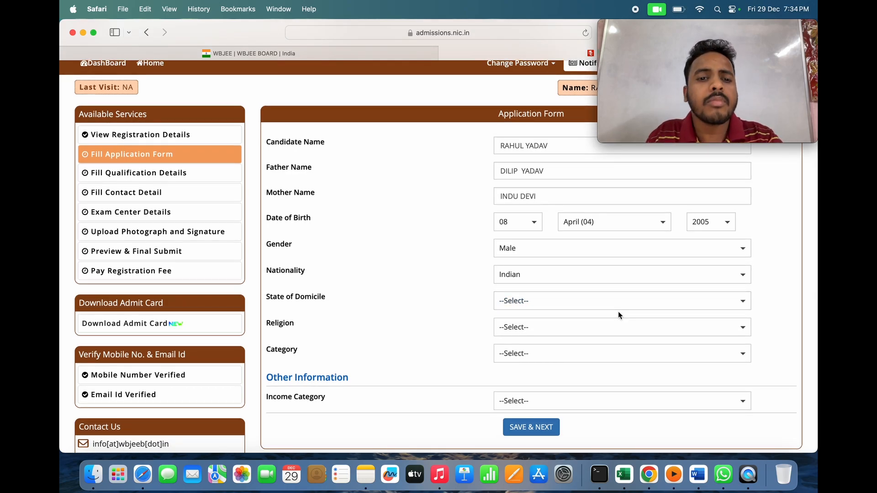
click(648, 301)
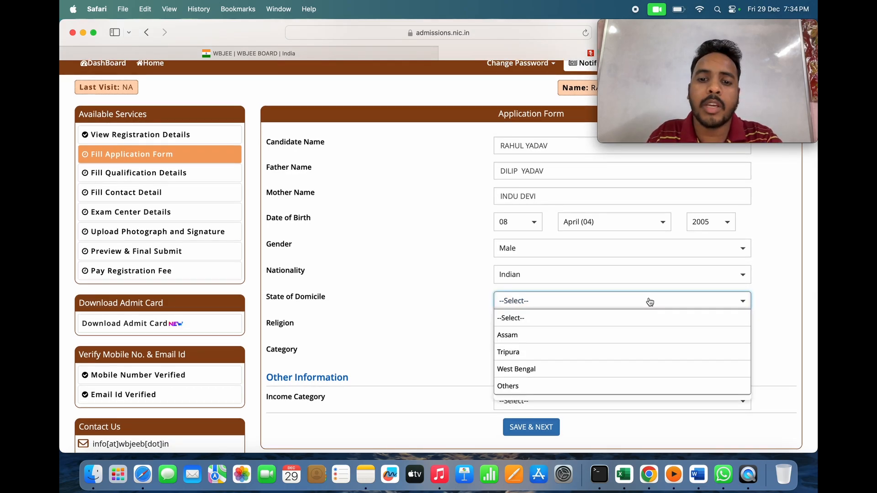
click(598, 378)
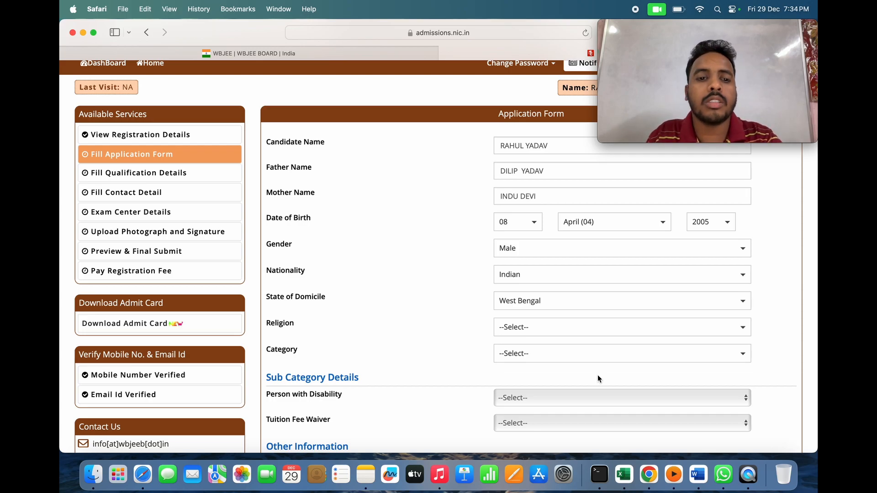
- Set Religion to HINDUISM and Category to General
click(662, 333)
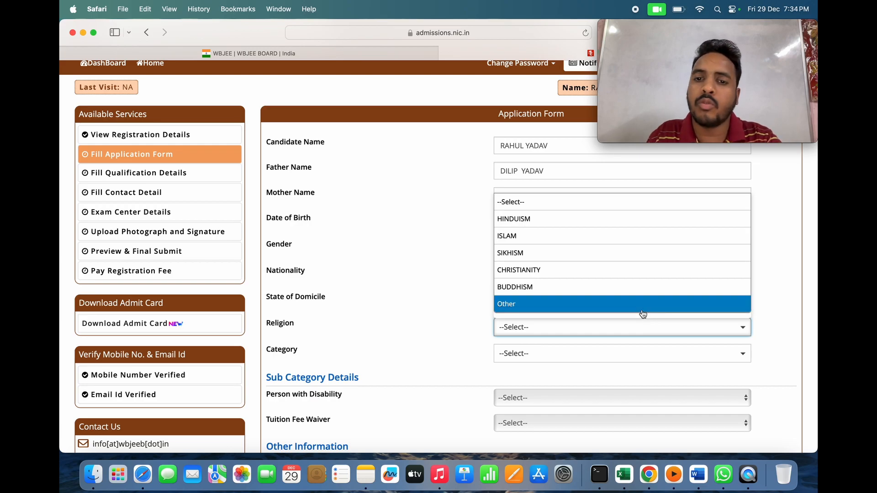
click(614, 221)
scroll(604, 187, down, 2)
click(671, 303)
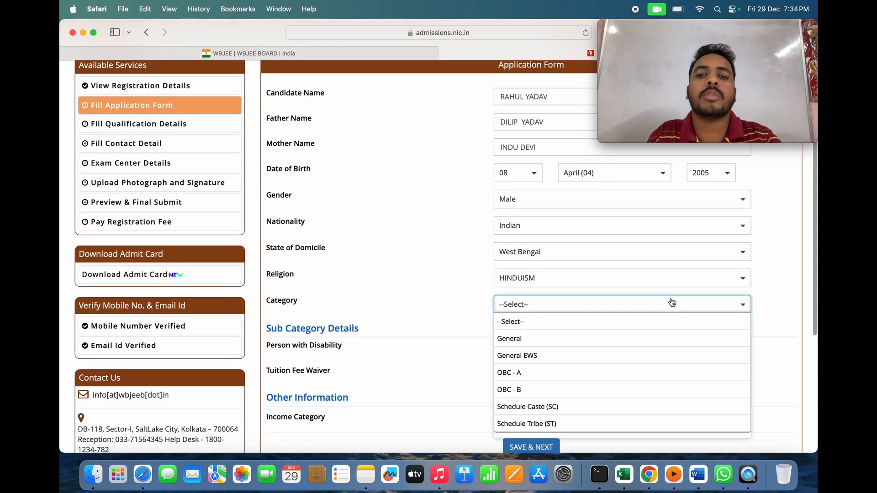
click(633, 336)
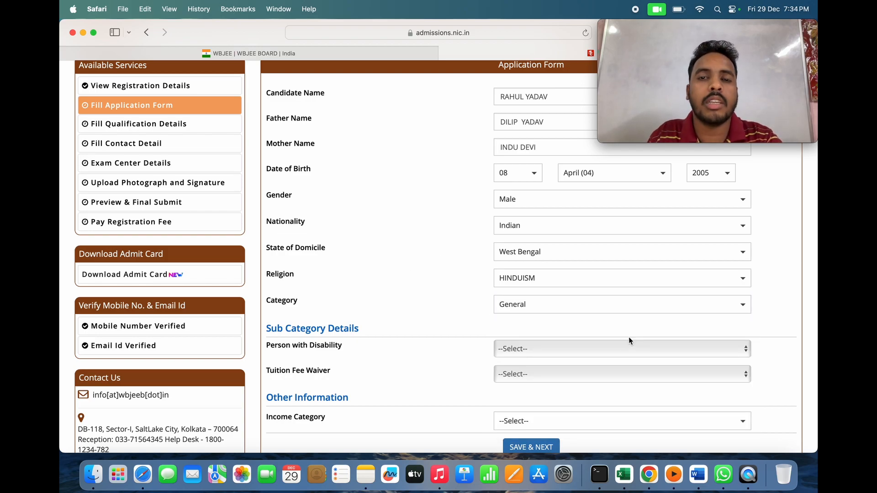
- Set Person with Disability to No and show the Tuition Fee Waiver options
scroll(628, 338, down, 1)
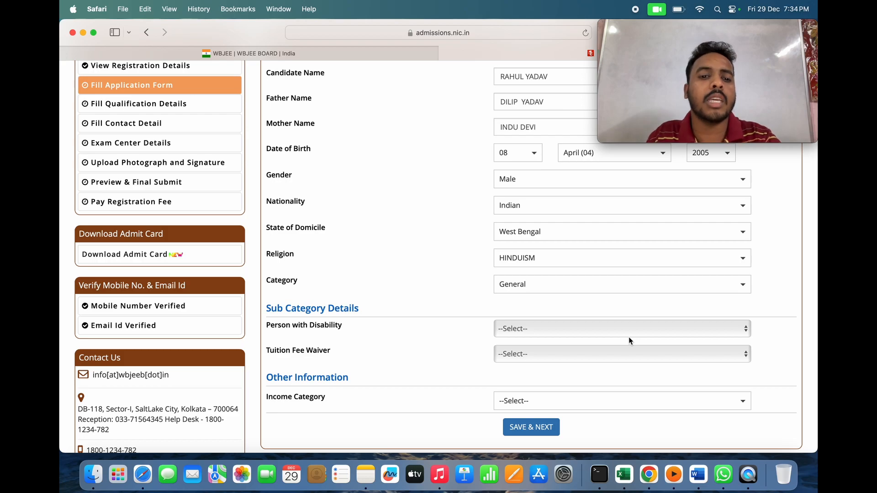
scroll(628, 340, down, 1)
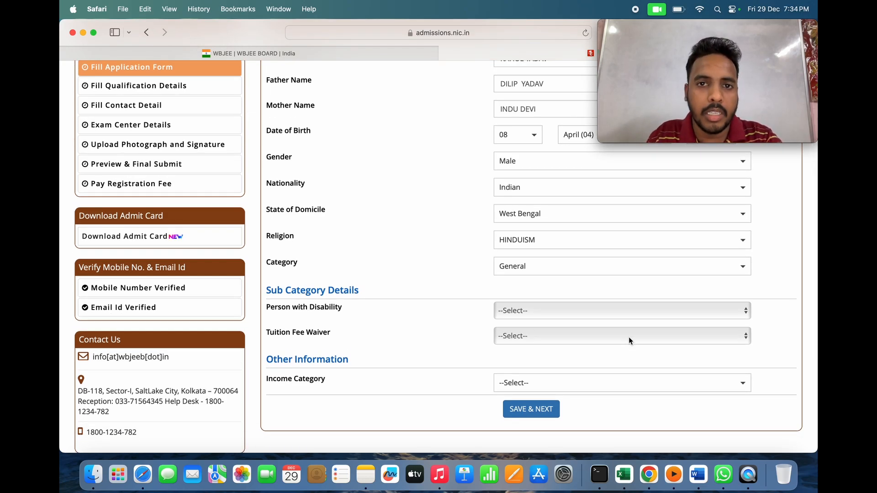
click(675, 313)
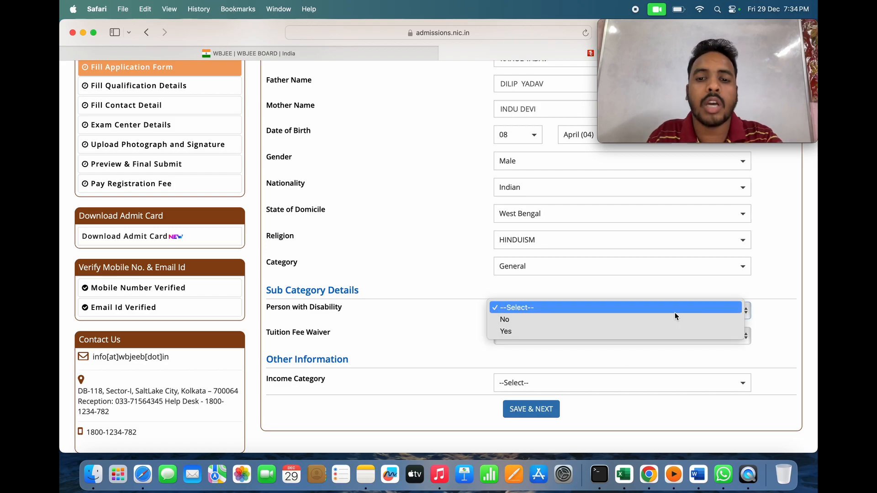
click(651, 321)
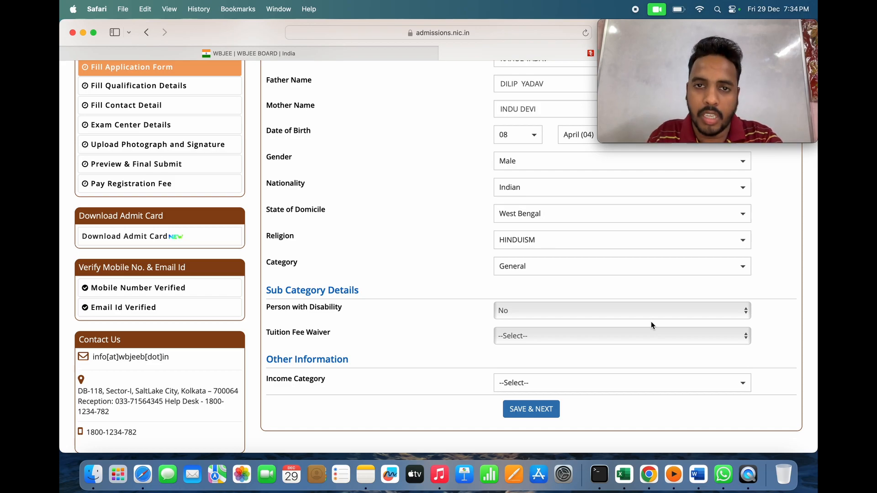
click(657, 336)
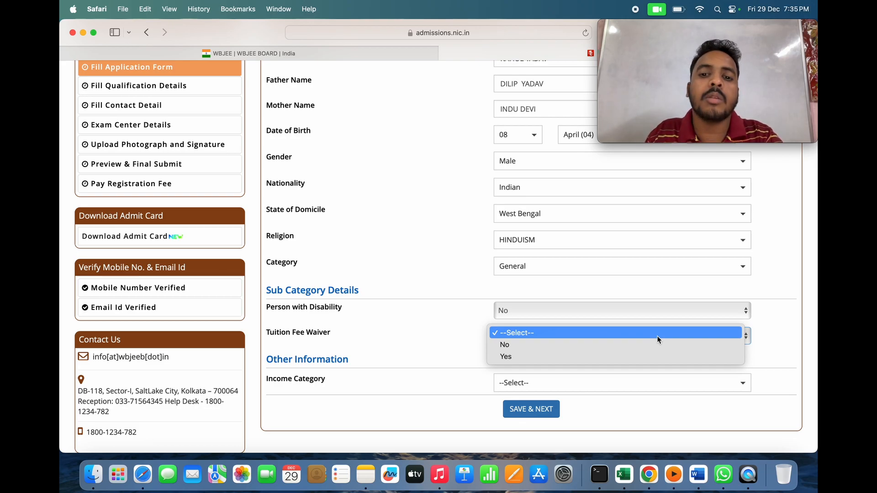
- Set Tuition Fee Waiver to Yes, income to Between 2.5 Lakhs to 8 Lakhs, then save
click(618, 357)
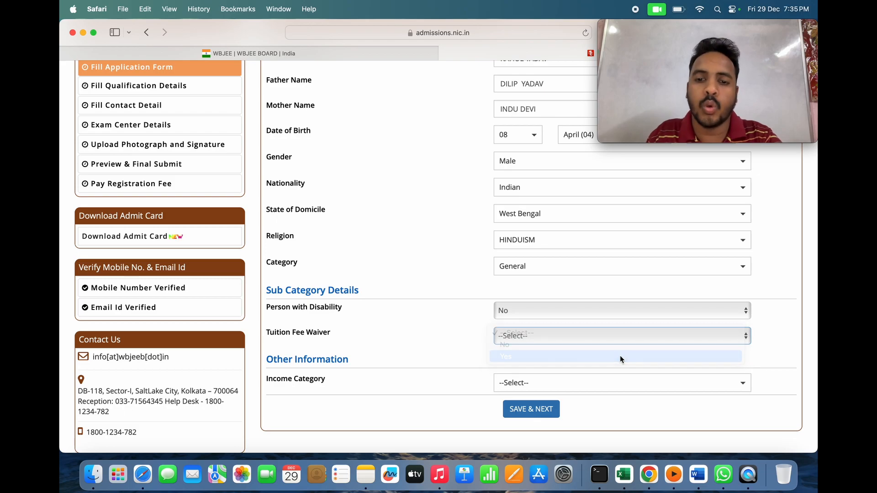
scroll(599, 340, down, 1)
scroll(598, 343, down, 1)
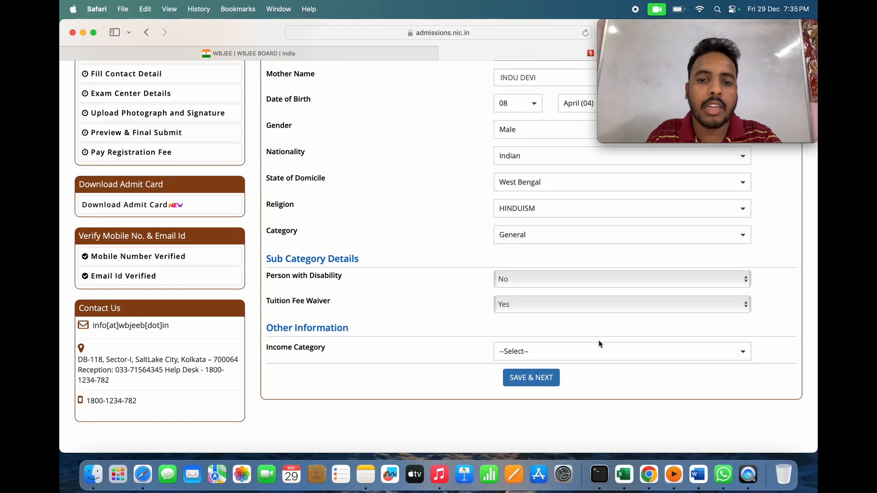
click(597, 350)
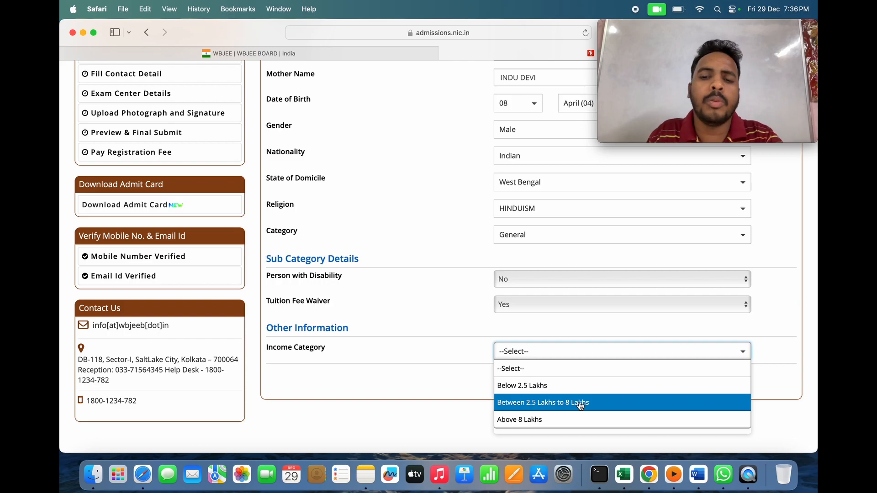
click(580, 404)
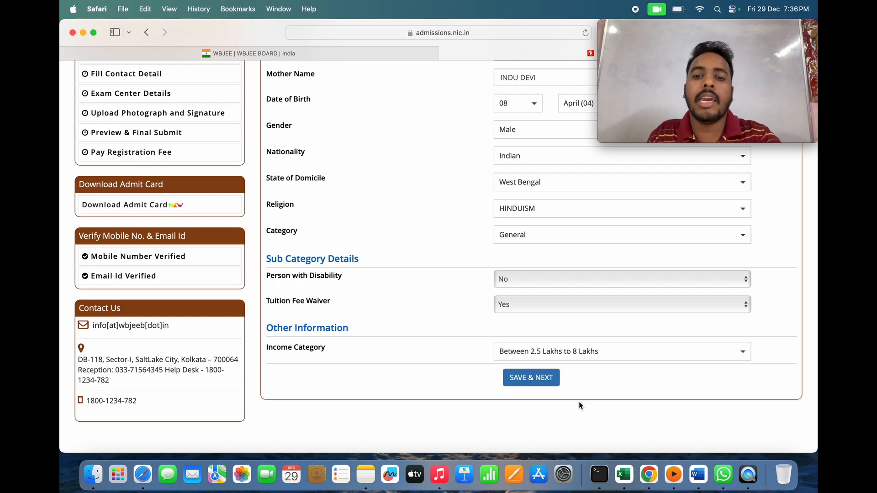
click(538, 382)
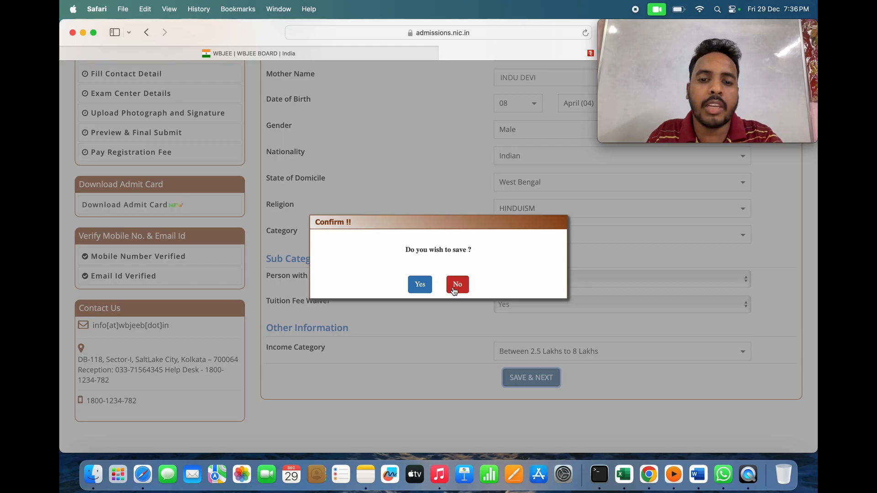
- Confirm saving, dismiss the waiver eligibility message, and change Tuition Fee Waiver to No
click(420, 284)
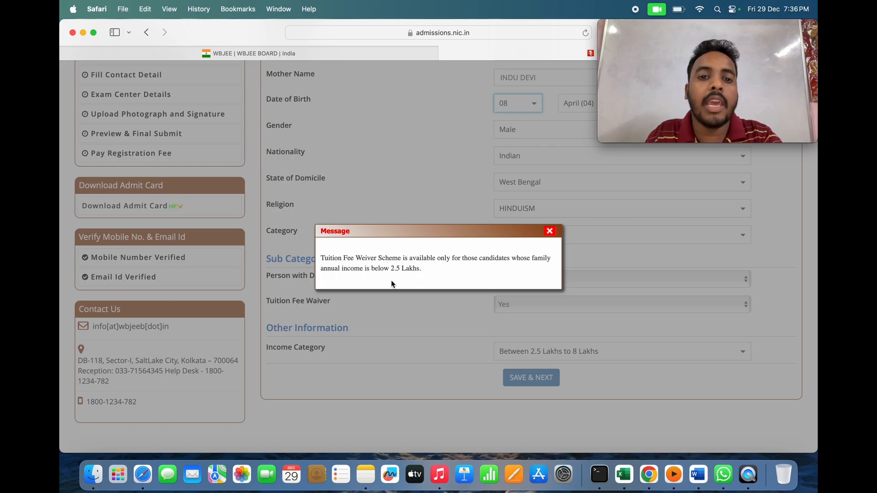
click(551, 234)
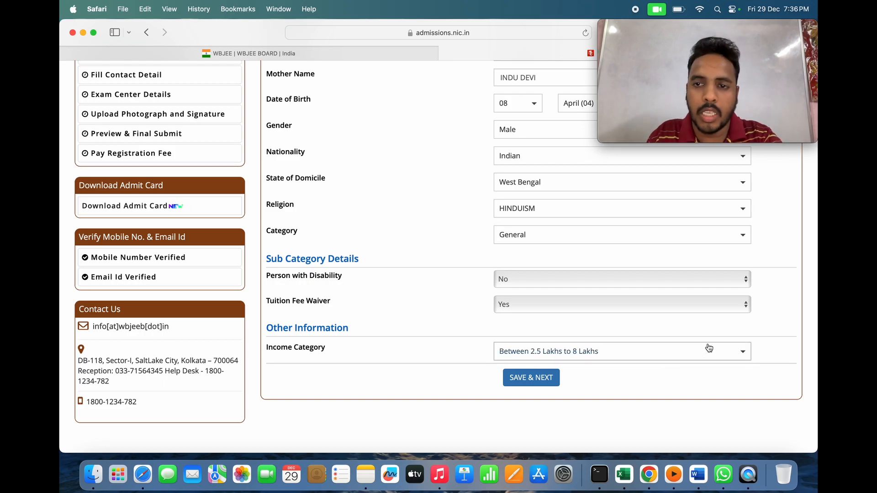
click(702, 304)
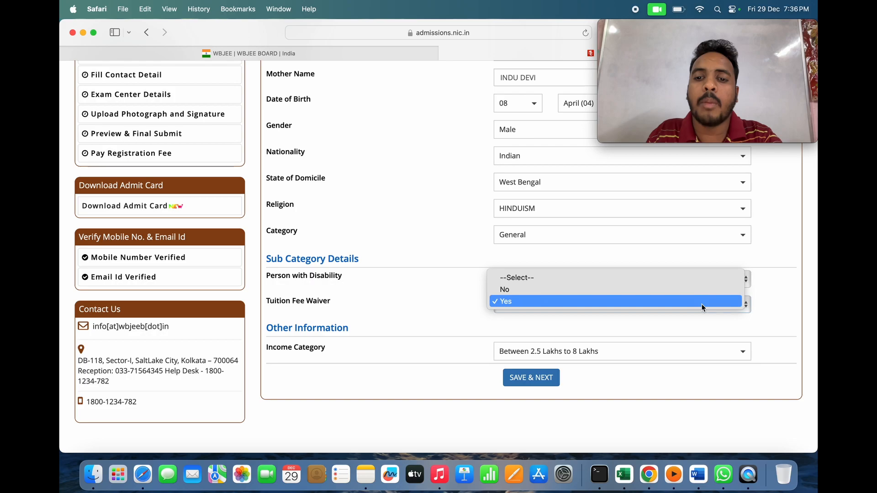
click(668, 286)
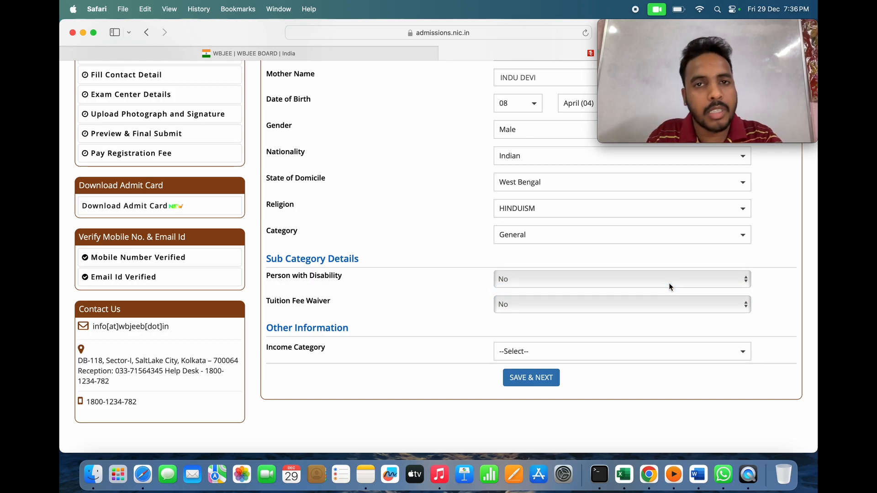
click(540, 377)
click(420, 285)
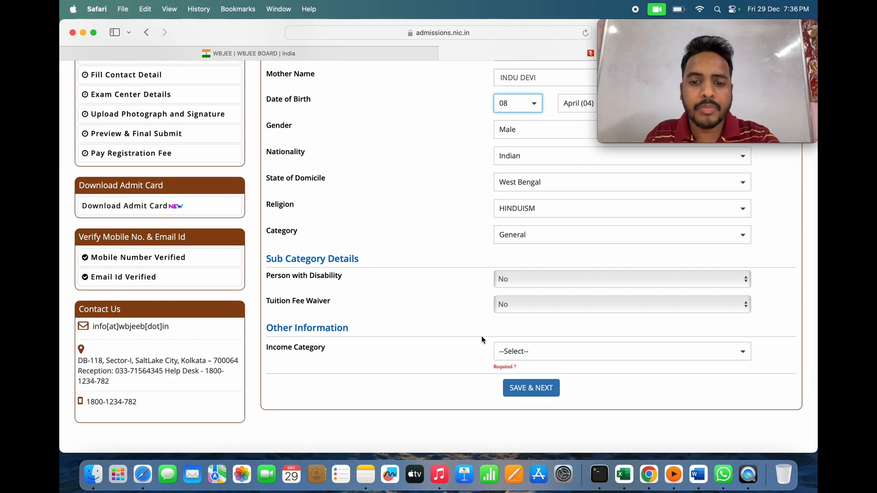
- Reselect Between 2.5 Lakhs to 8 Lakhs income and confirm saving the personal details
click(605, 351)
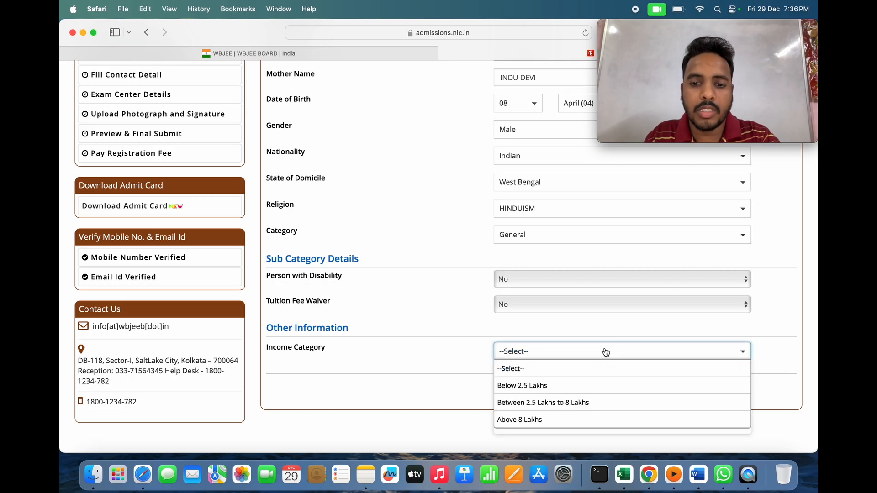
click(570, 404)
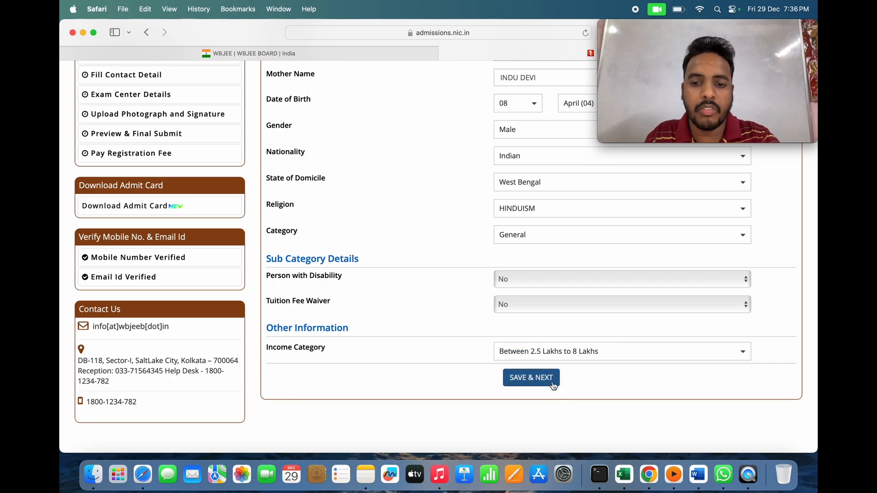
click(542, 379)
click(419, 284)
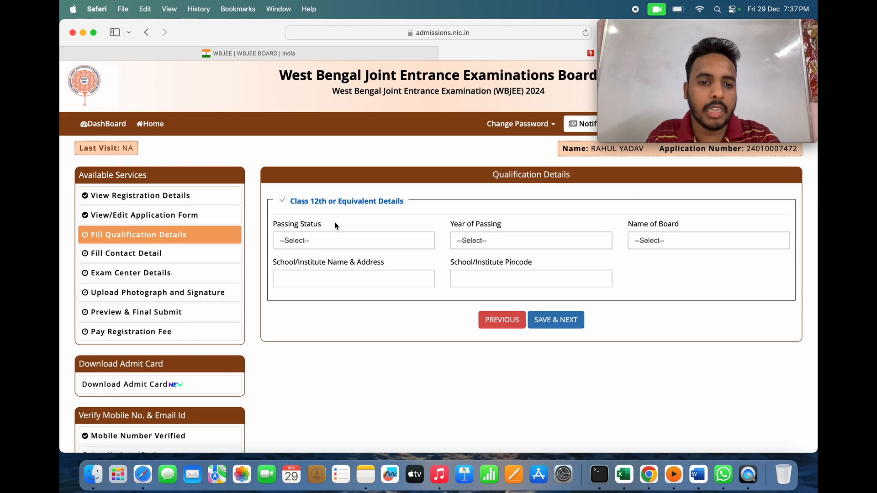
- Mark Class 12th as Appearing in 2024 and pick board CBSE I after searching 'CB'
click(355, 245)
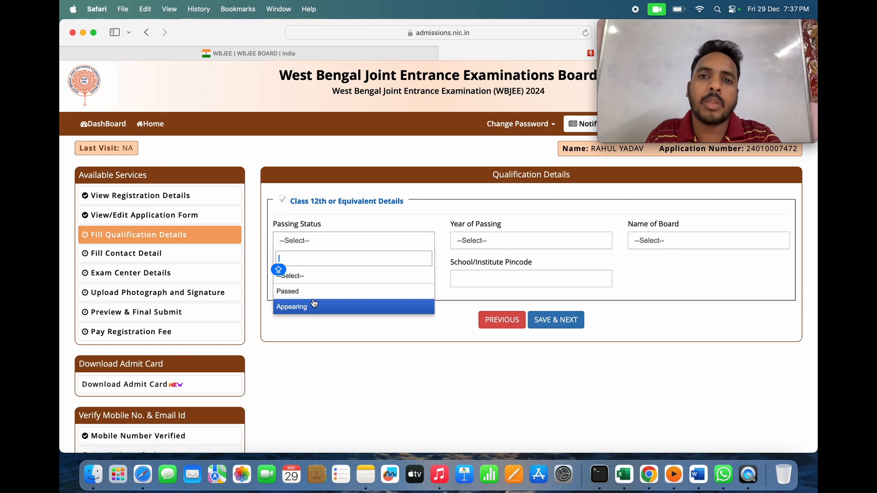
click(314, 304)
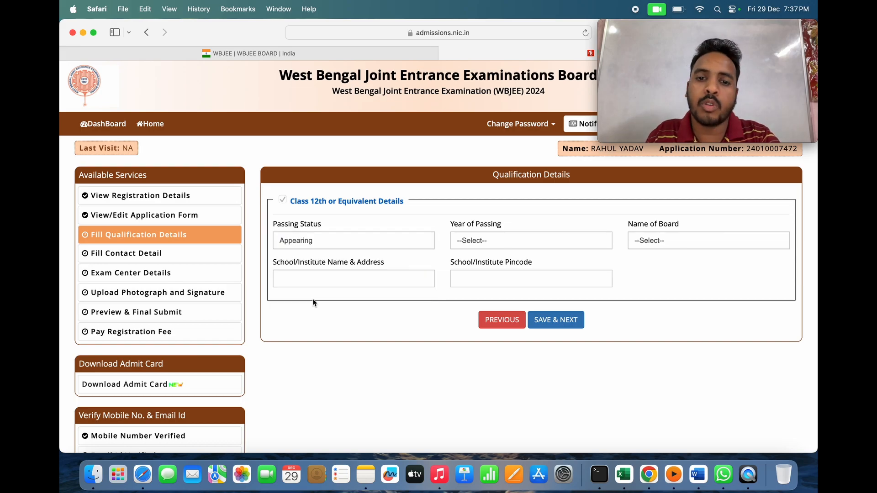
click(520, 243)
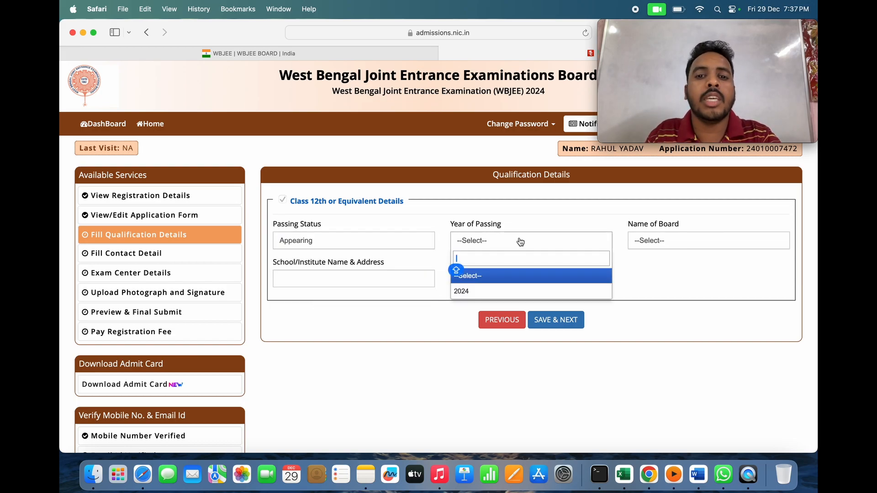
click(496, 291)
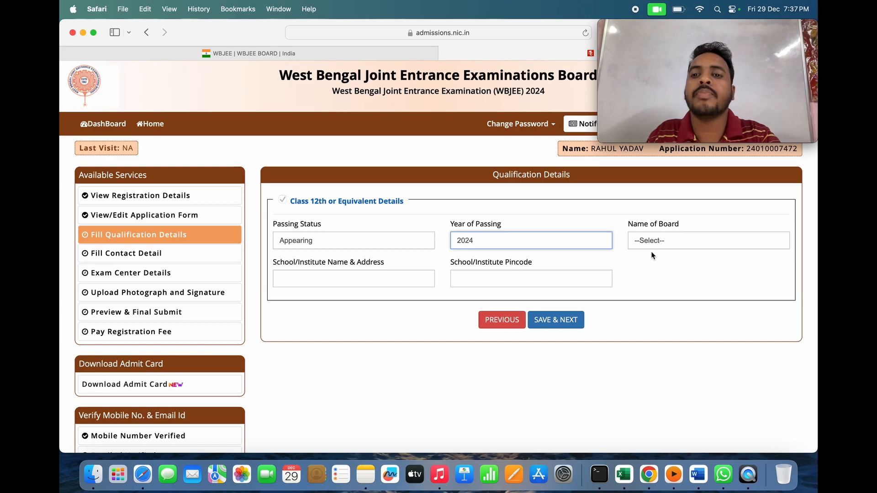
click(679, 242)
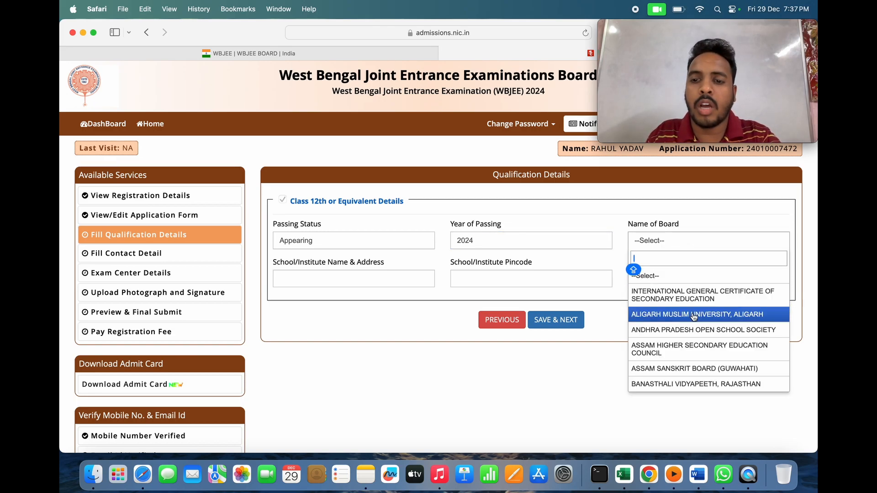
scroll(694, 316, down, 6)
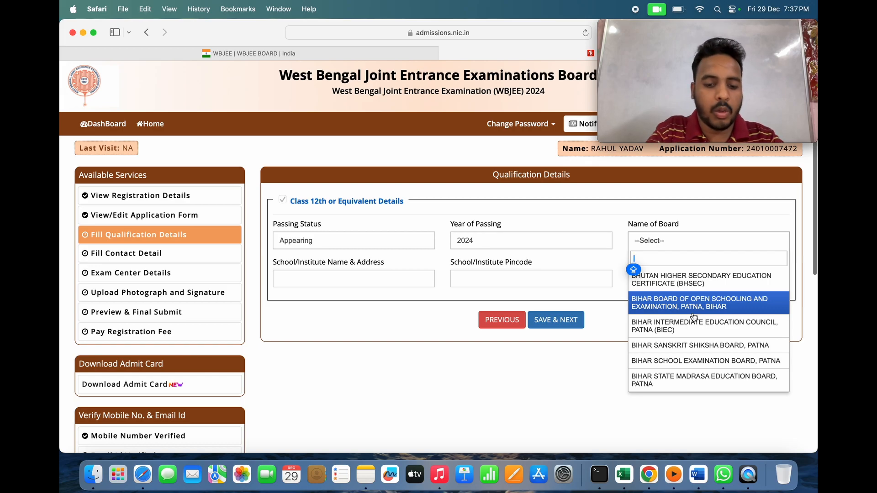
text(CB)
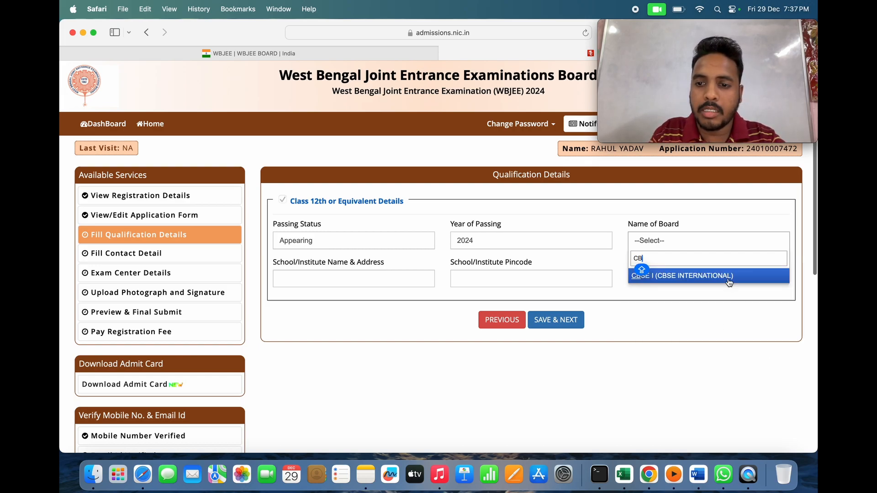
click(725, 277)
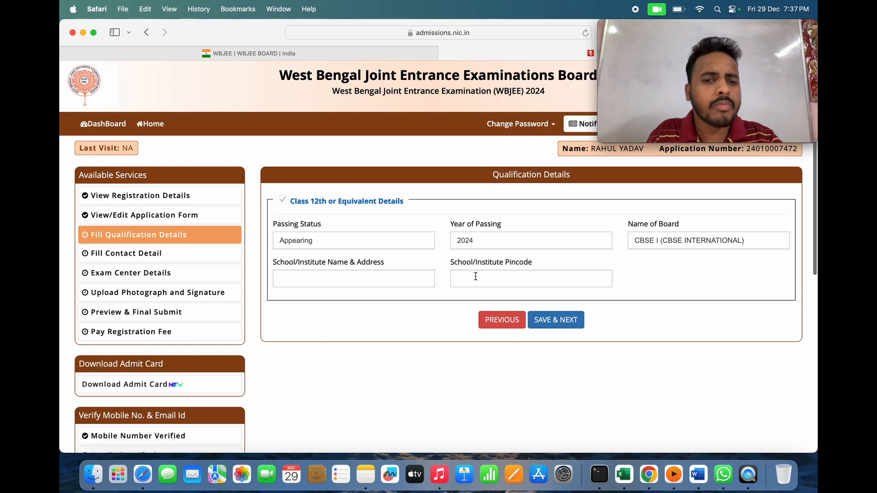
- Enter school 'Angel public school' with pincode 110096 and confirm saving the qualification details
click(372, 284)
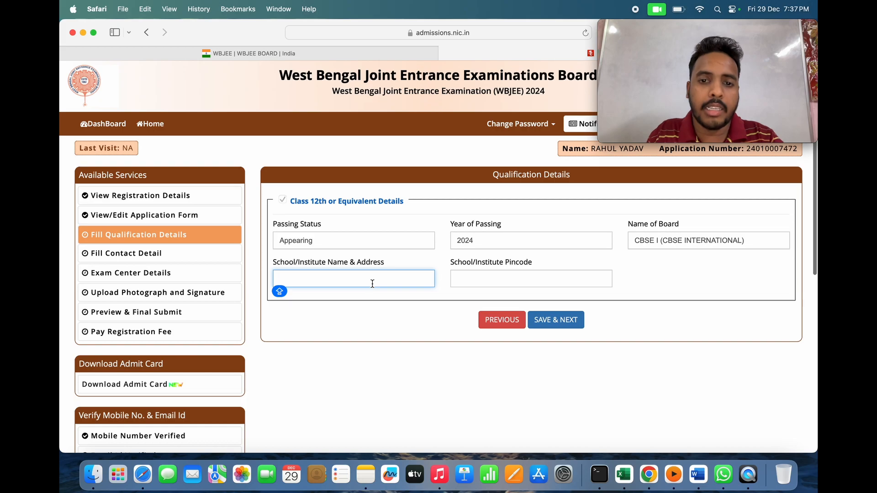
text(Angel)
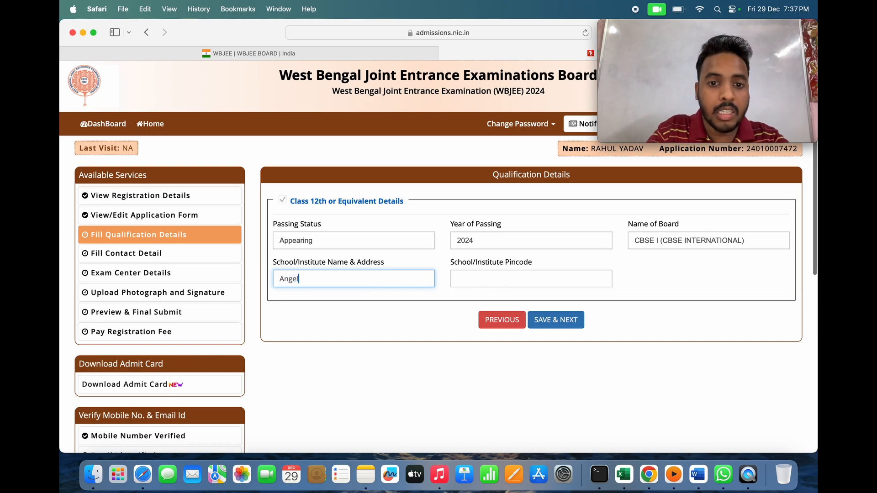
text( pub)
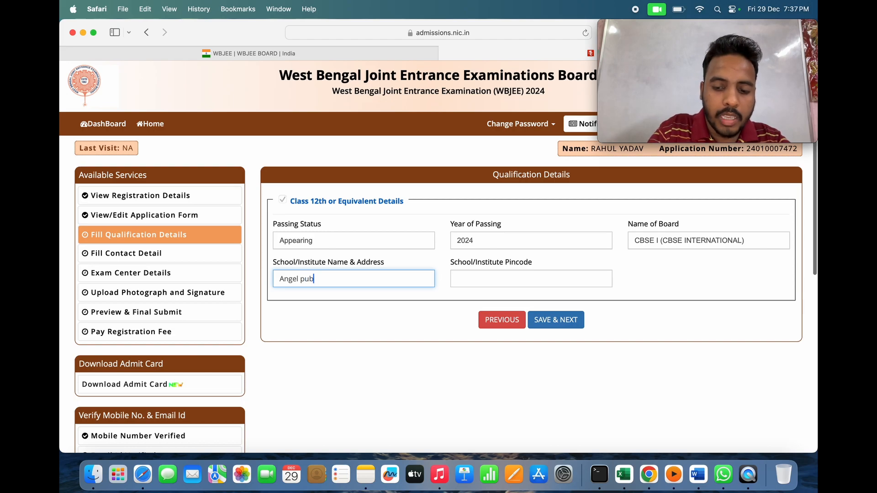
text(lic school)
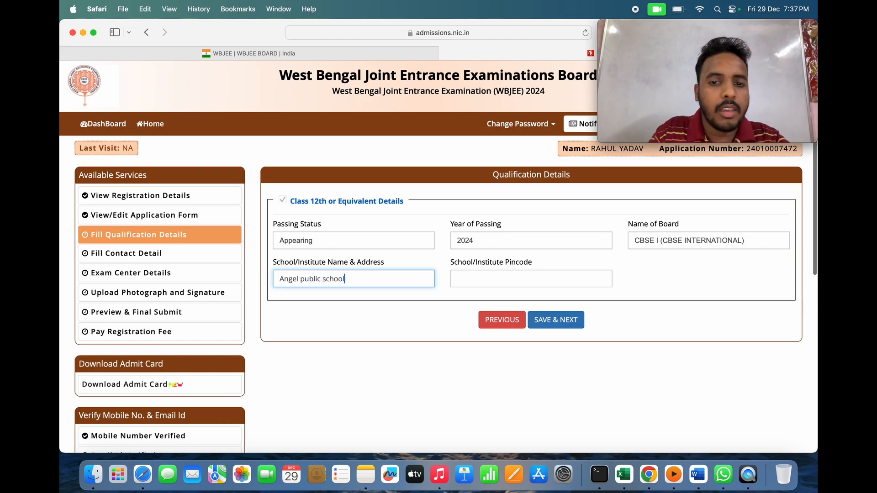
click(540, 282)
text(1)
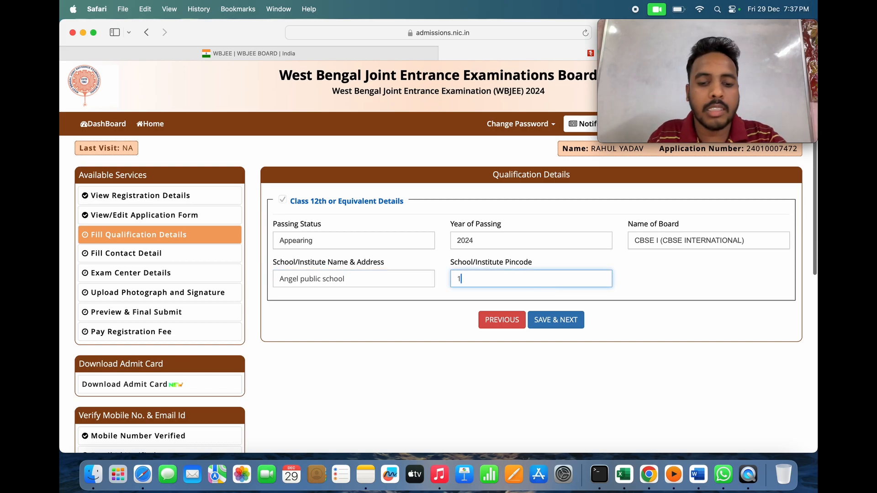
text(10096)
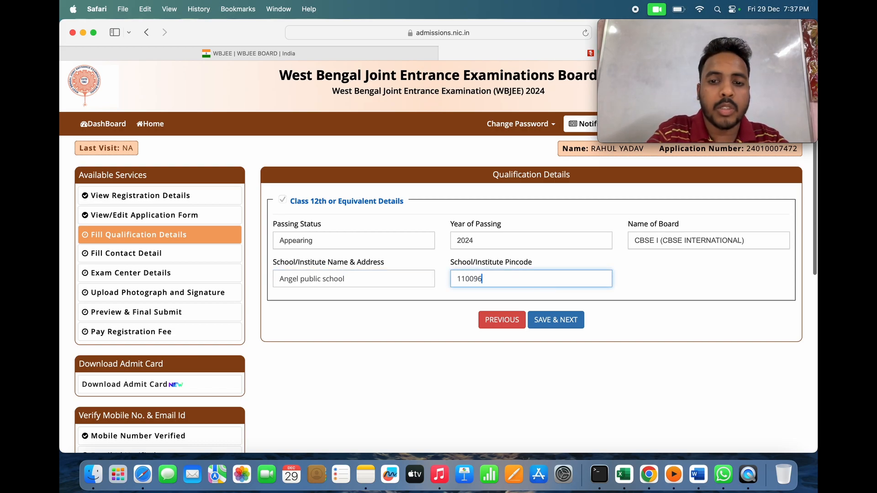
click(569, 316)
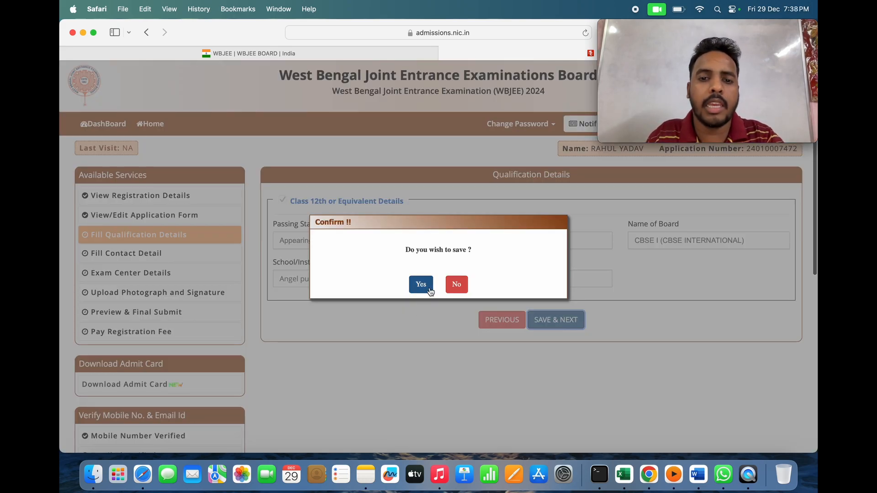
click(421, 284)
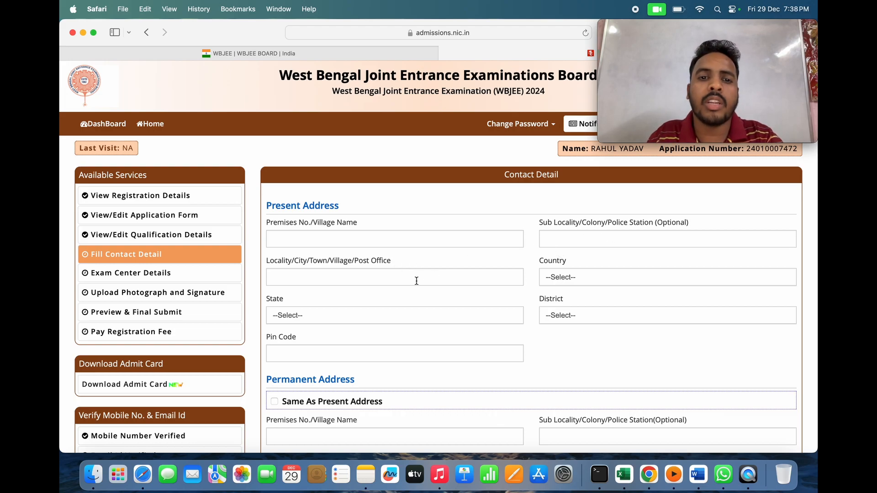
- Open the Country dropdown for the present address
click(614, 280)
- Choose India as country and Delhi (NCT) as state for the present address
click(592, 328)
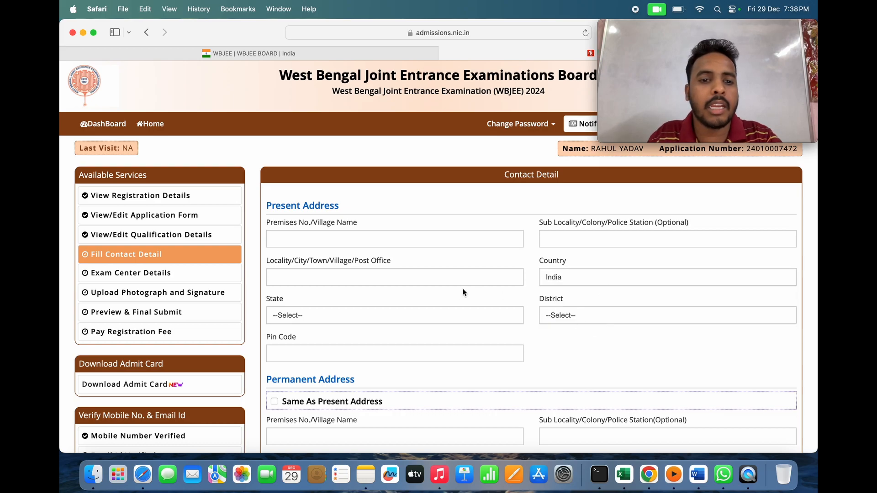
click(451, 319)
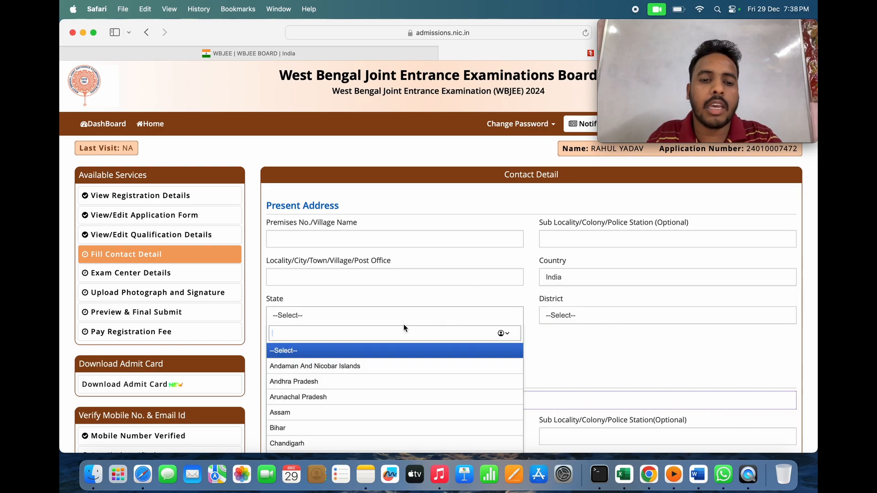
scroll(404, 324, down, 2)
scroll(403, 324, down, 1)
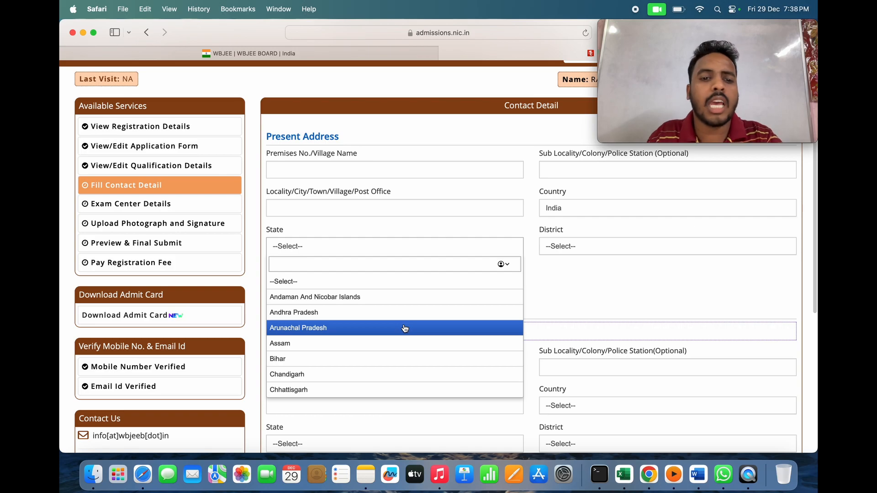
scroll(395, 334, down, 5)
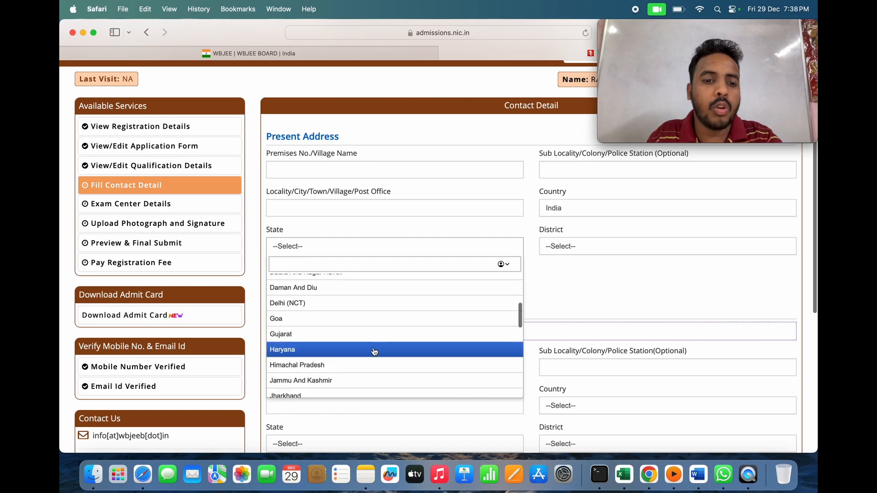
click(377, 304)
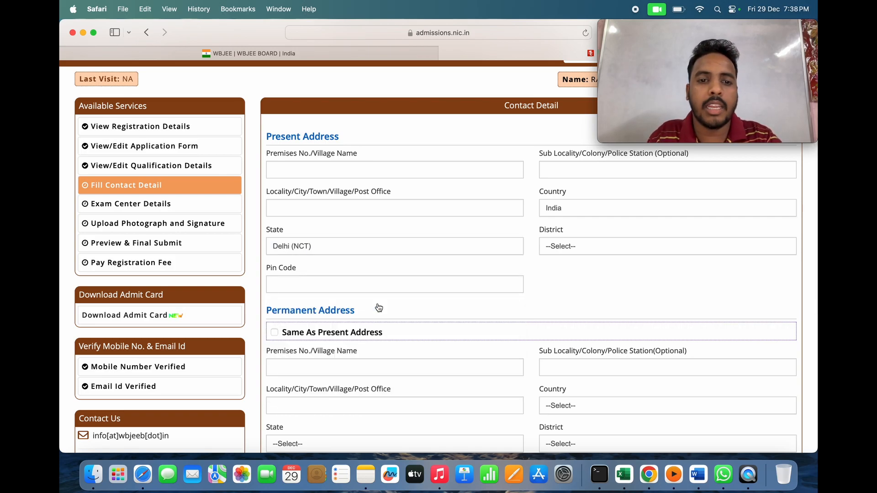
- Set the district to EAST DELHI and pin code to 110096
click(624, 247)
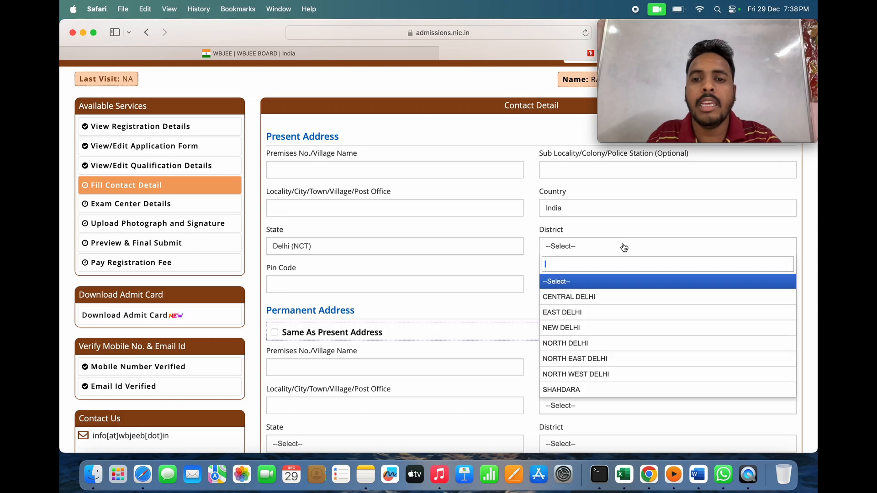
click(595, 318)
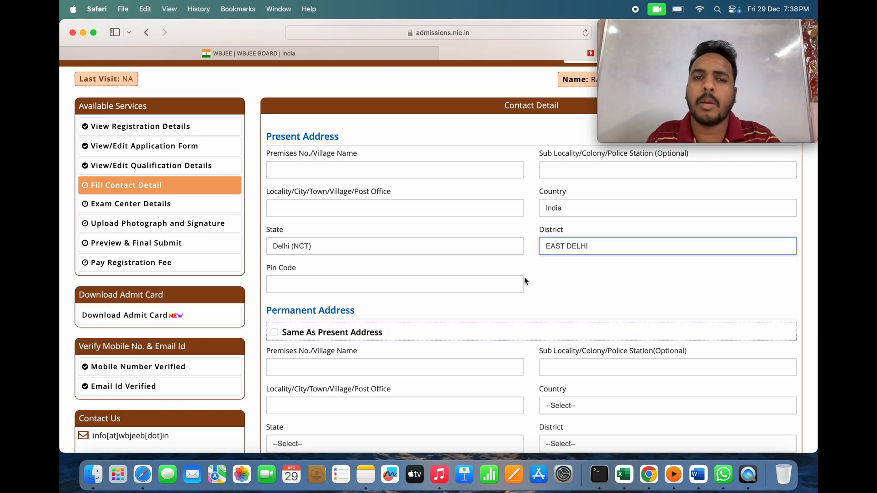
click(455, 289)
text(110096)
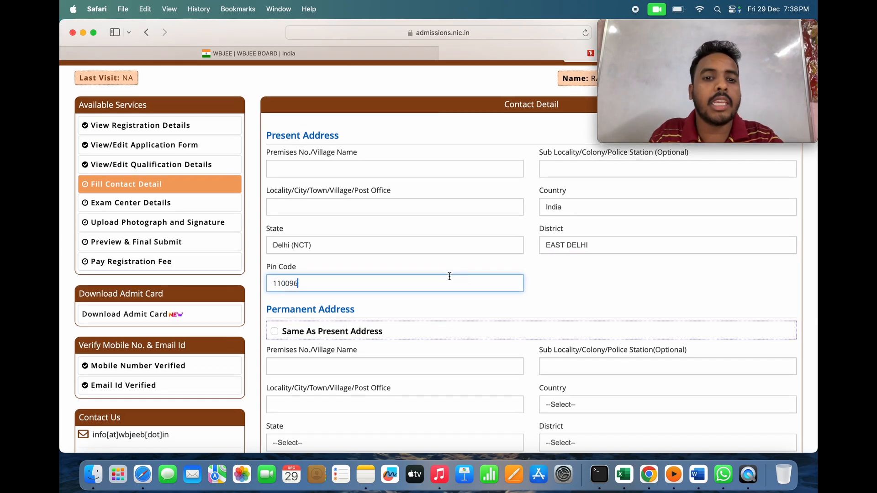
scroll(449, 276, down, 1)
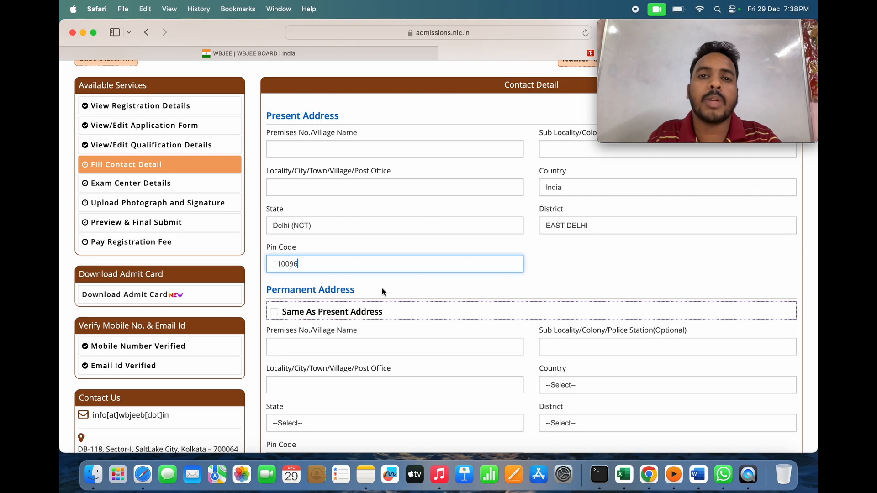
- Dismiss the missing-address warning, copy present address to permanent, and confirm saving contact details
click(274, 312)
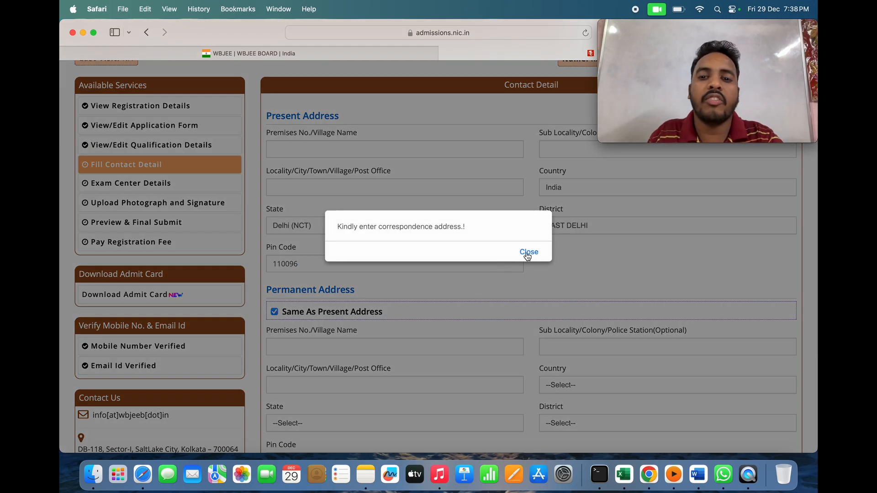
click(526, 252)
scroll(464, 270, up, 1)
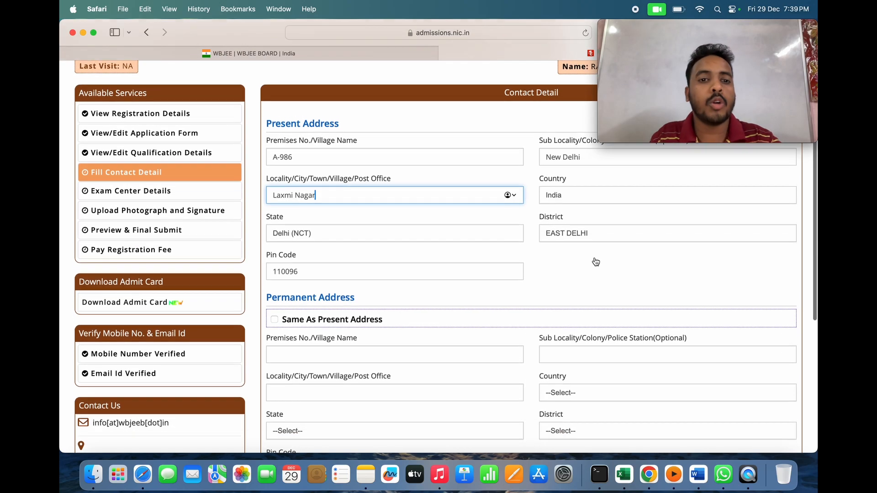
scroll(594, 256, down, 2)
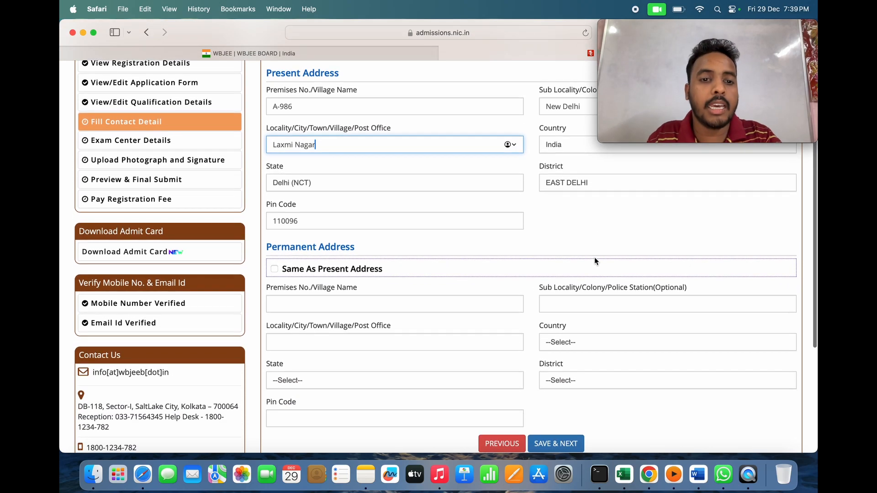
click(276, 270)
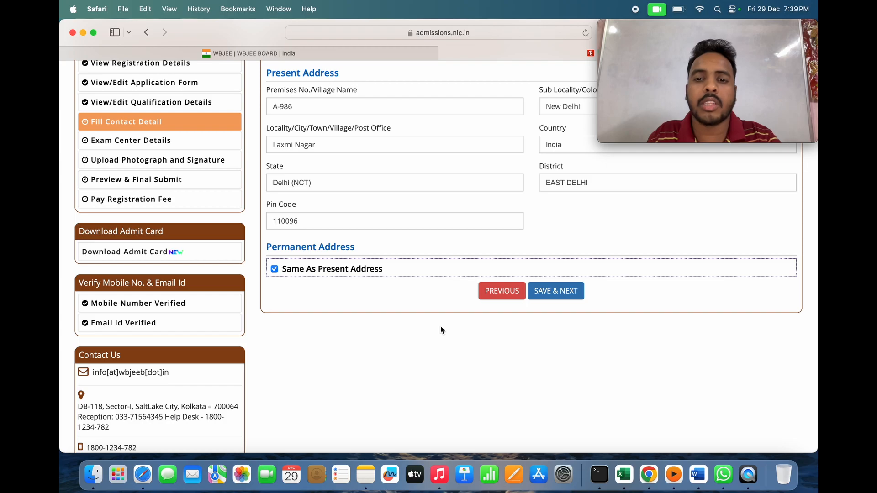
click(558, 293)
click(416, 285)
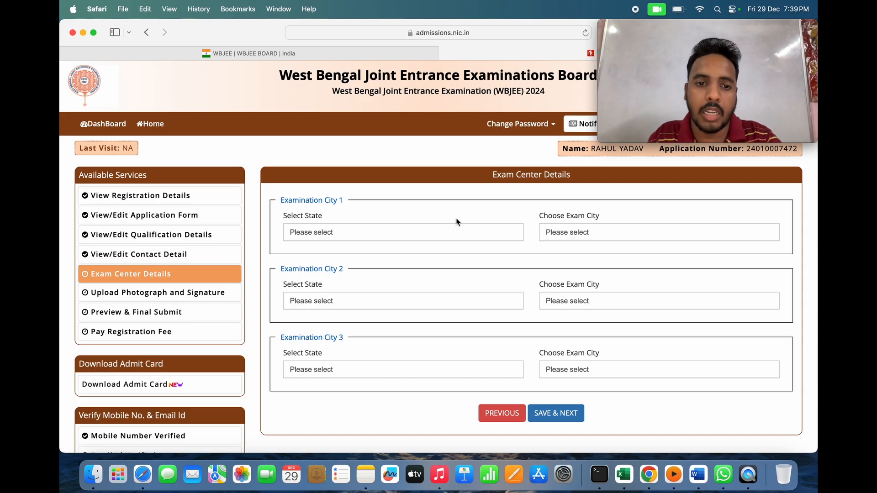
- Choose West Bengal cities Alipurduar and Bankura as exam city choices 1 and 2
click(402, 240)
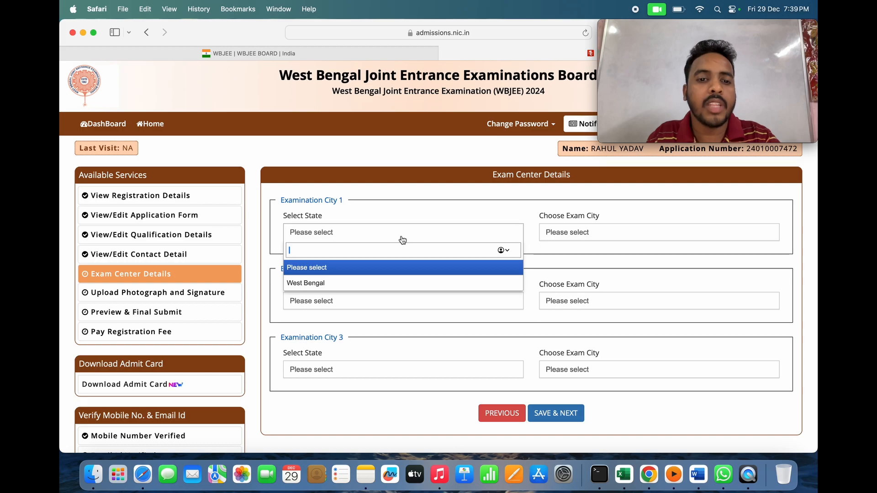
click(379, 283)
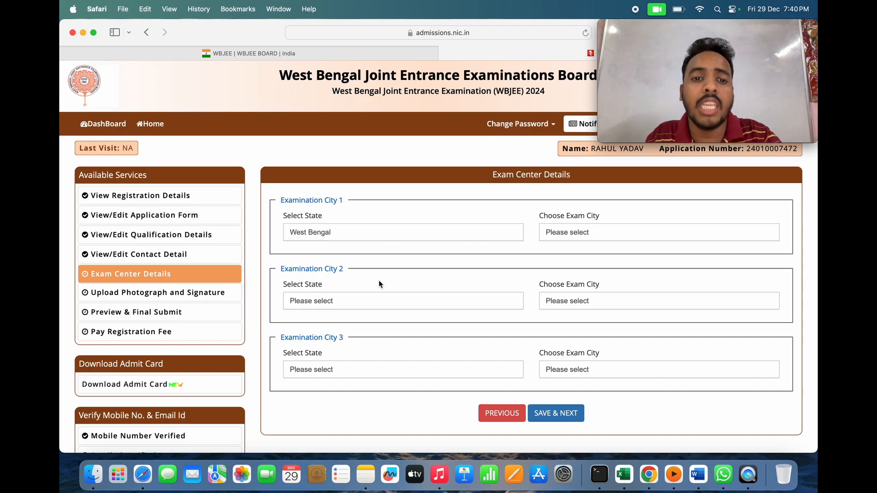
click(627, 235)
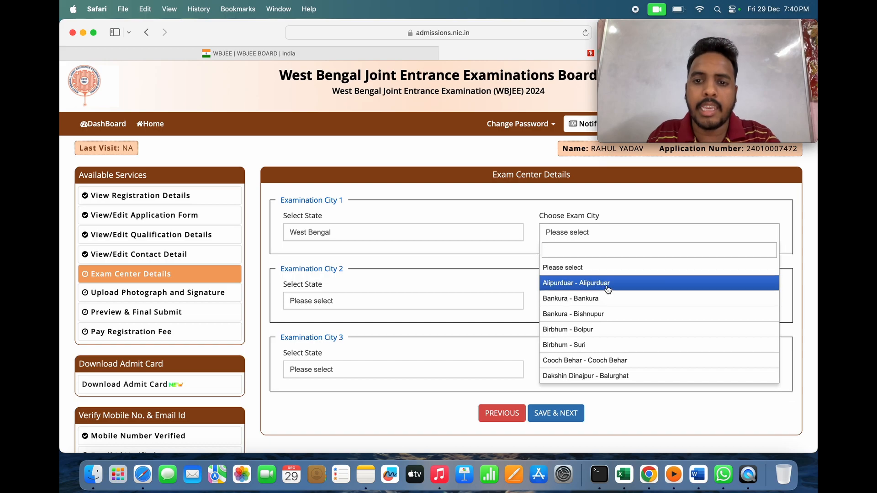
click(607, 284)
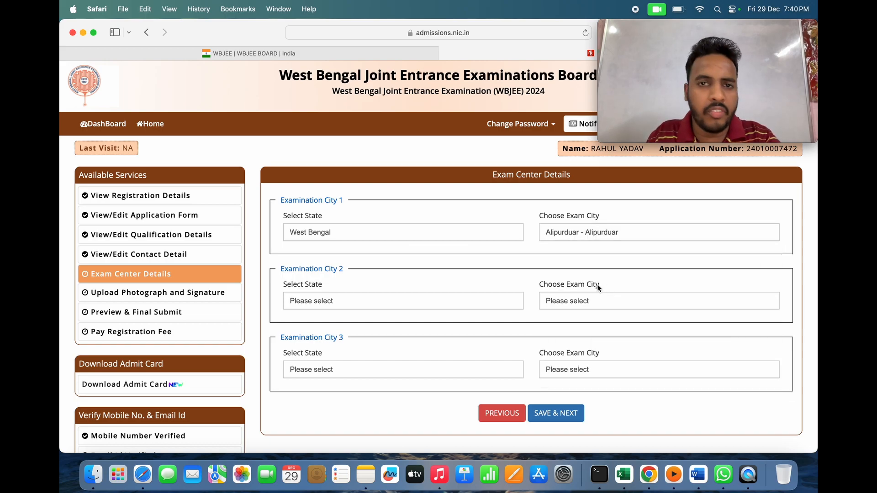
click(448, 306)
click(429, 351)
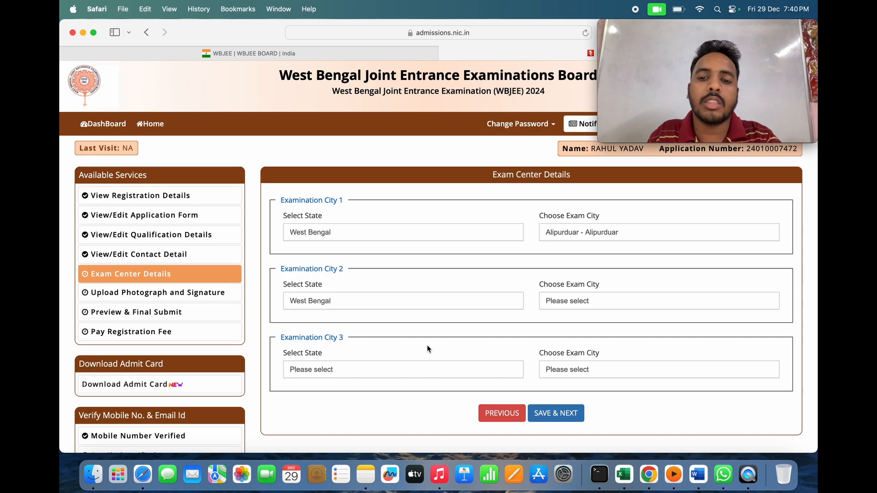
click(611, 303)
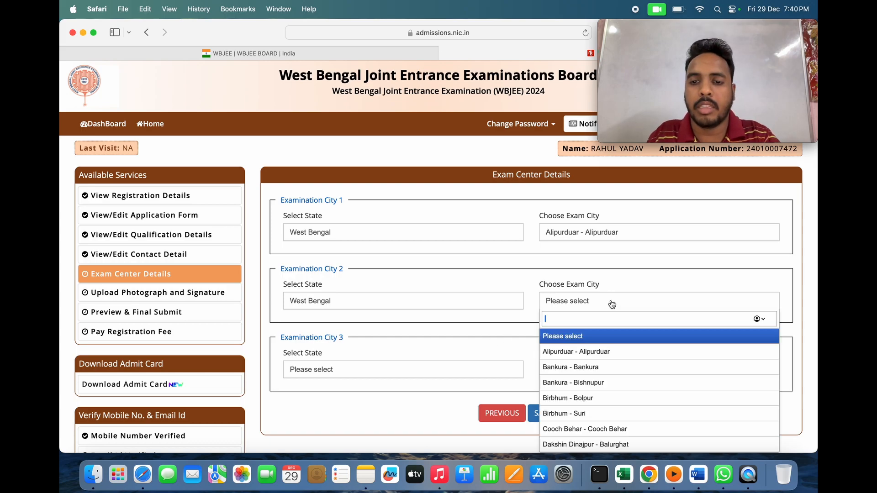
click(598, 367)
- Add Cooch Behar, West Bengal as the third exam city and submit the choices
click(424, 370)
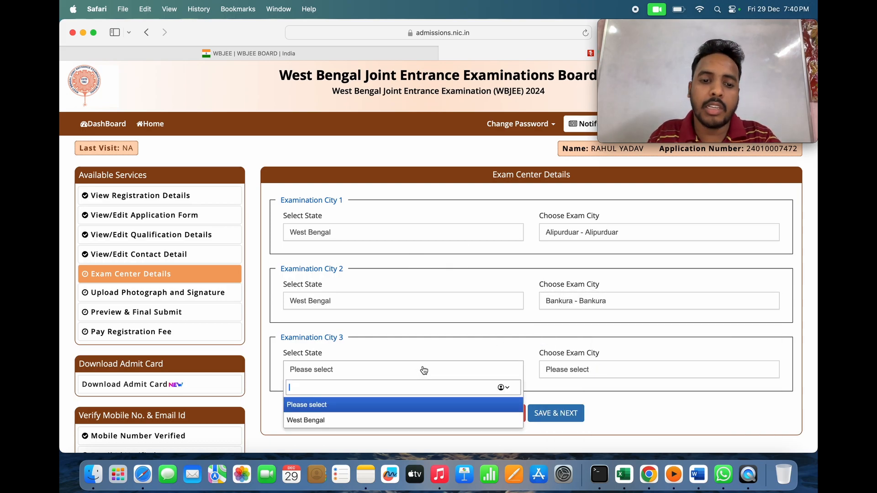
click(396, 419)
click(625, 369)
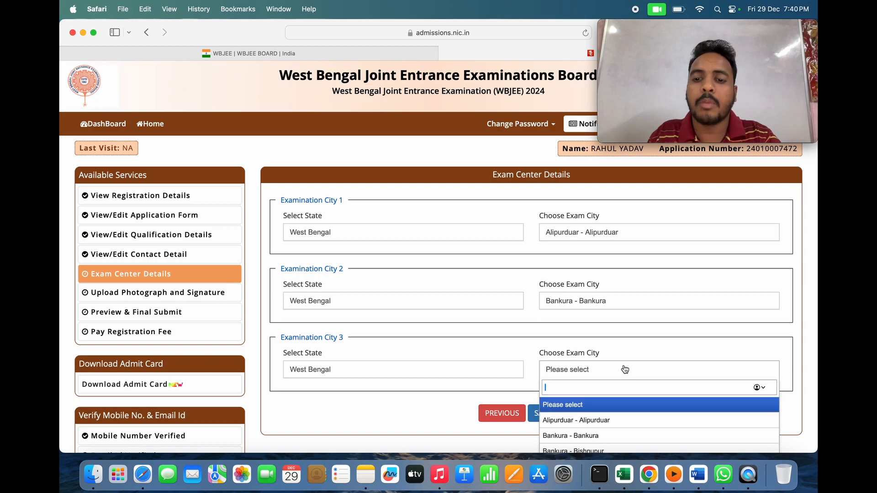
scroll(620, 428, down, 3)
click(624, 416)
click(560, 416)
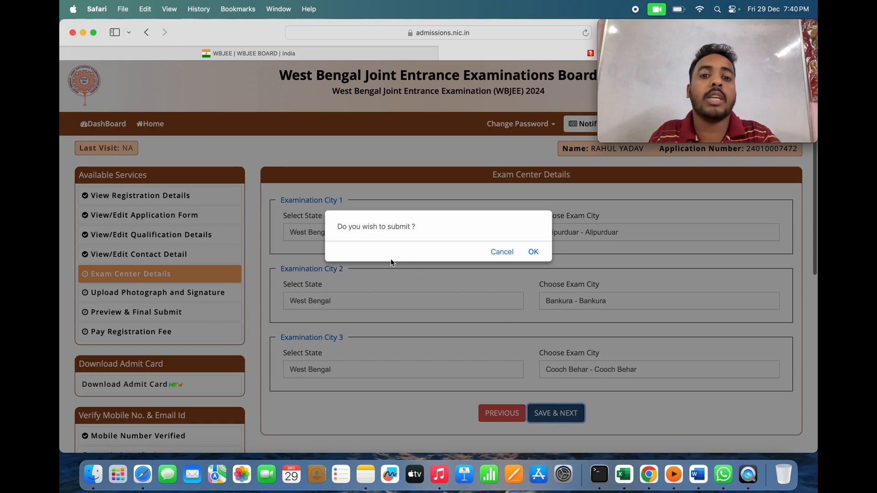
click(533, 252)
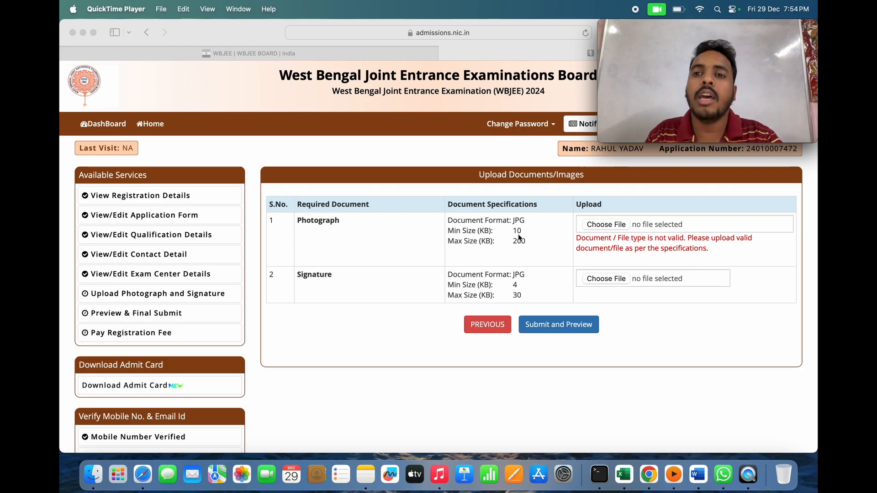
- Re-attach photo.jpg as the candidate's photograph
click(614, 225)
click(614, 225)
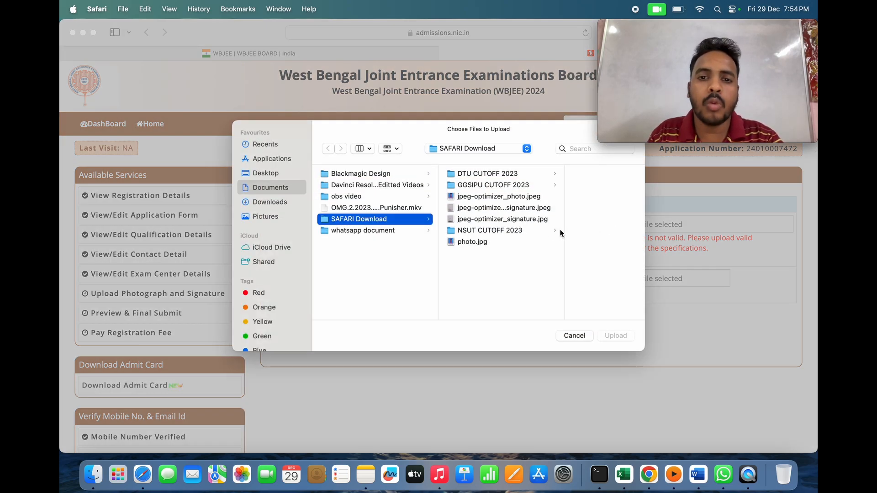
click(500, 245)
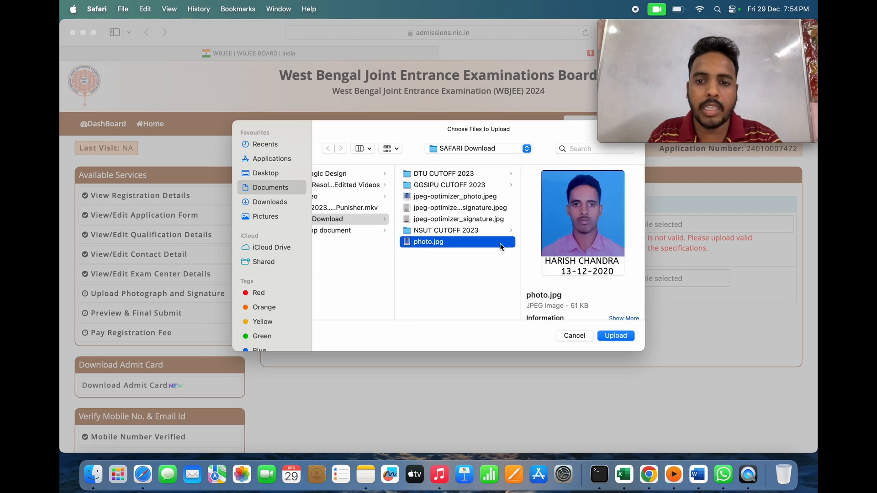
click(616, 337)
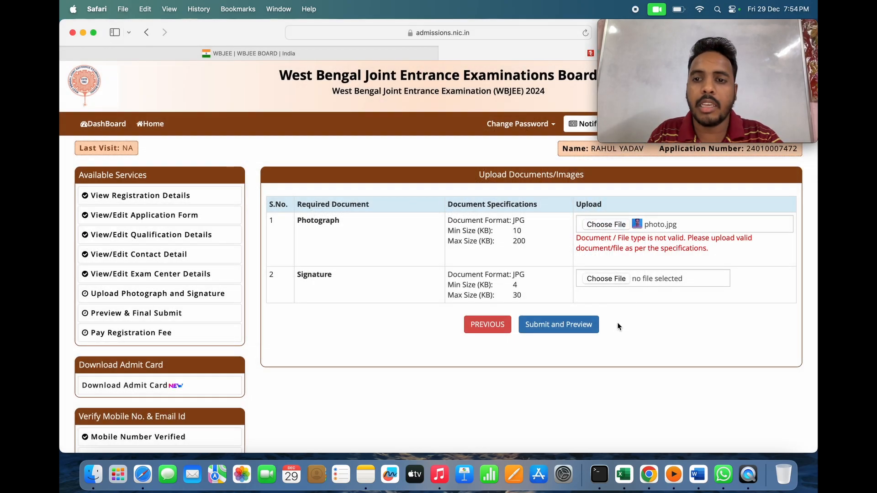
- Upload jpeg-optimizer_signature.jpg (13 KB) as the candidate's signature
click(614, 280)
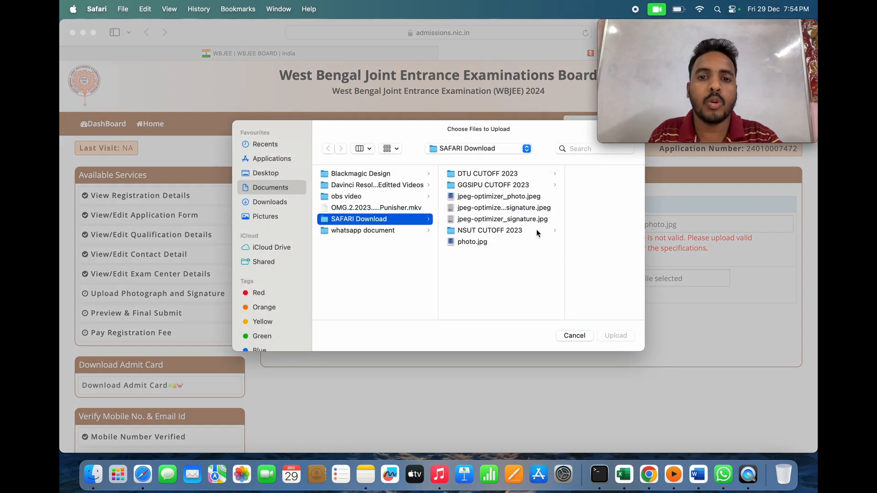
click(510, 211)
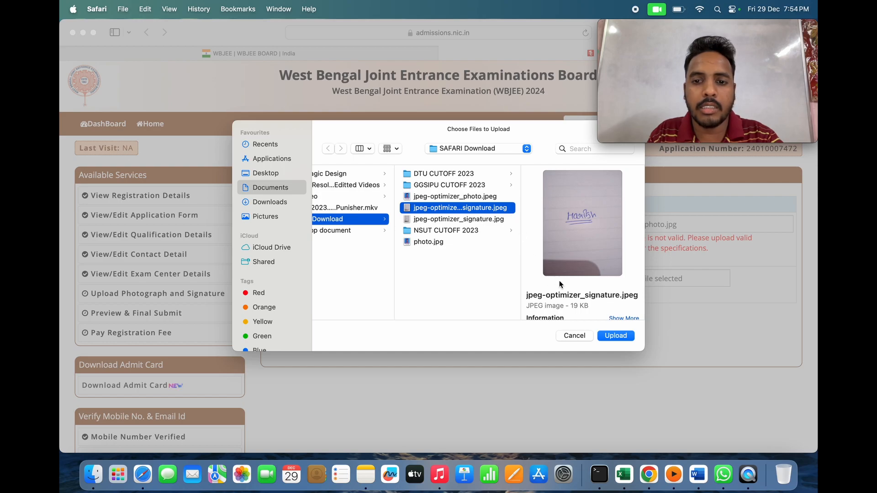
click(486, 220)
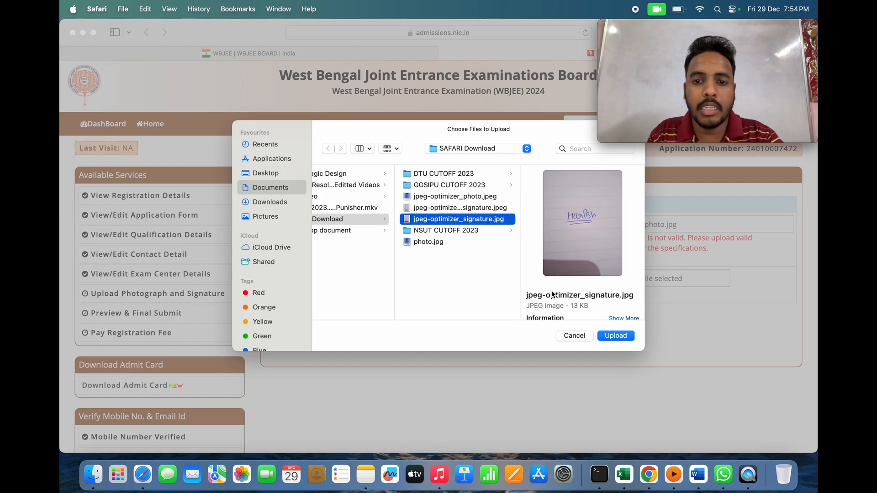
click(616, 334)
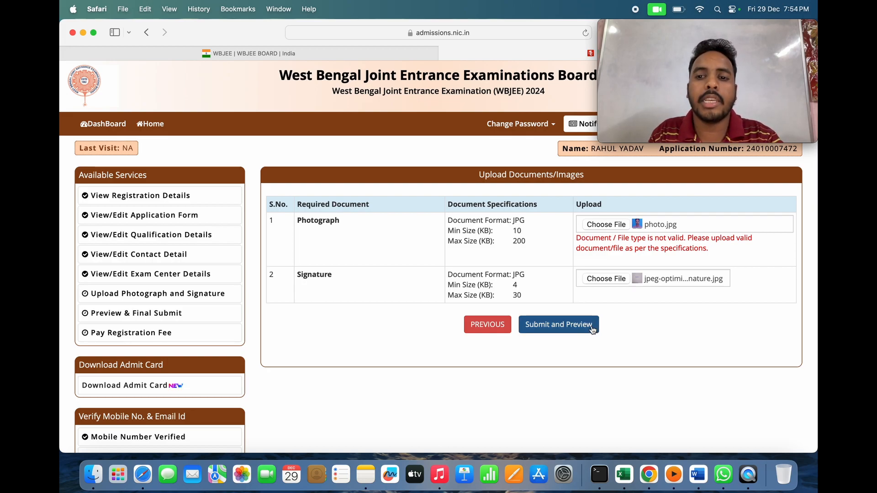
- Preview the uploaded photo.jpg and signature, dismissing the verify-documents warning on the first save attempt
click(559, 327)
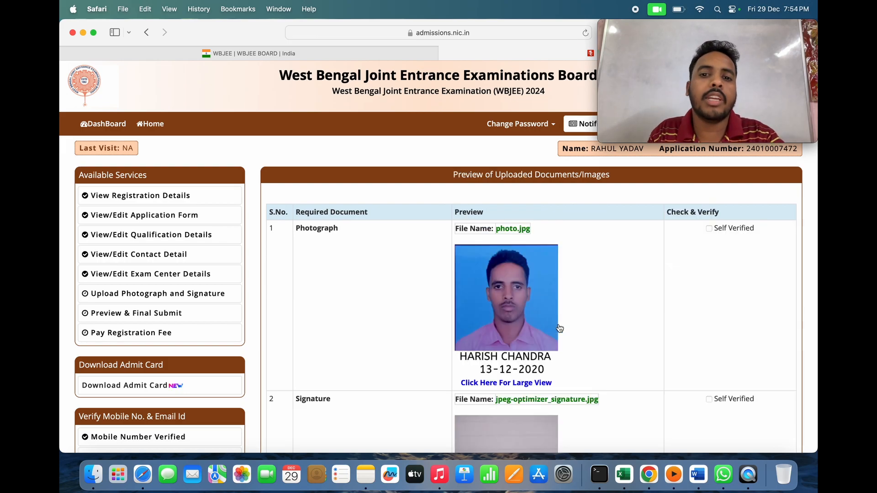
scroll(580, 345, down, 1)
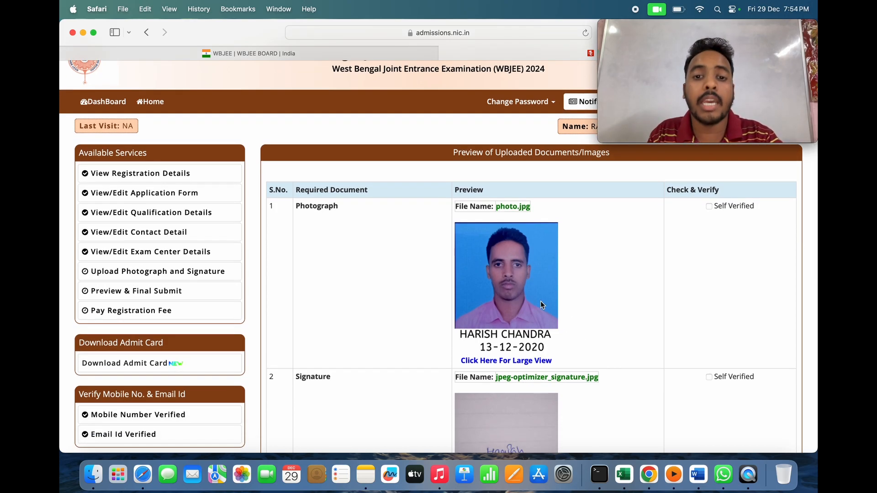
scroll(540, 302, down, 5)
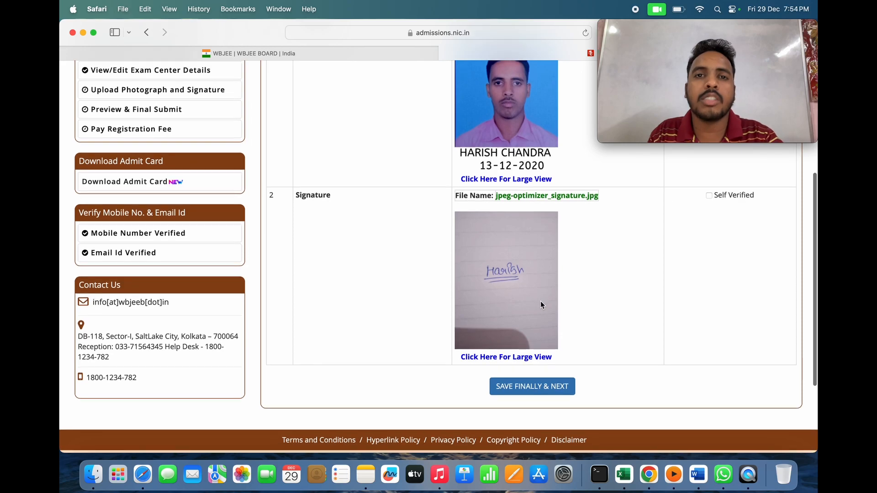
click(534, 391)
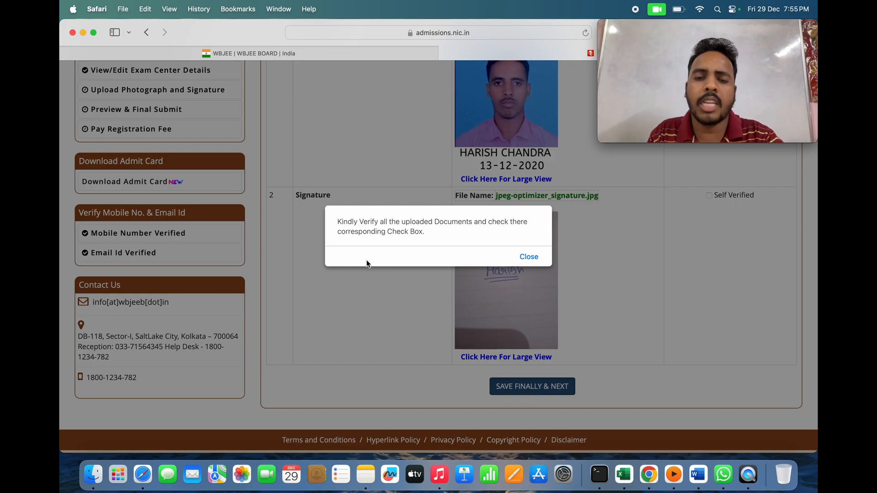
click(529, 256)
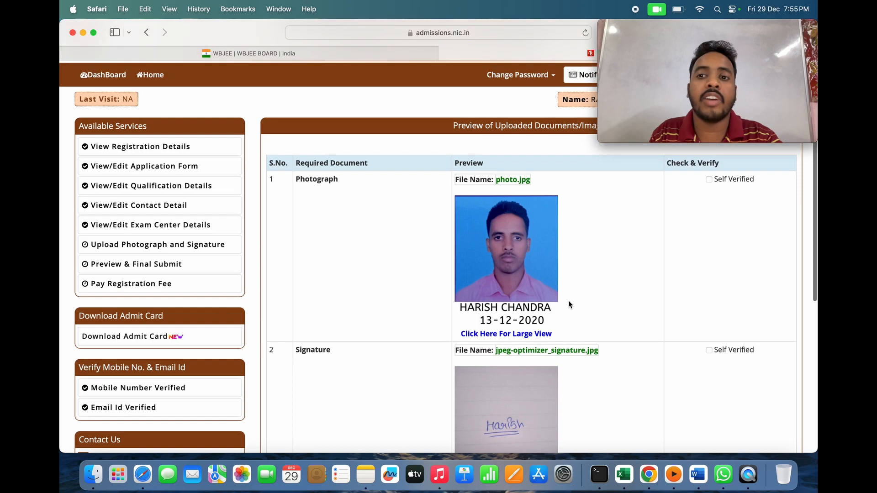
- Mark the photograph and signature Self Verified, then save finally and confirm with OK
click(709, 180)
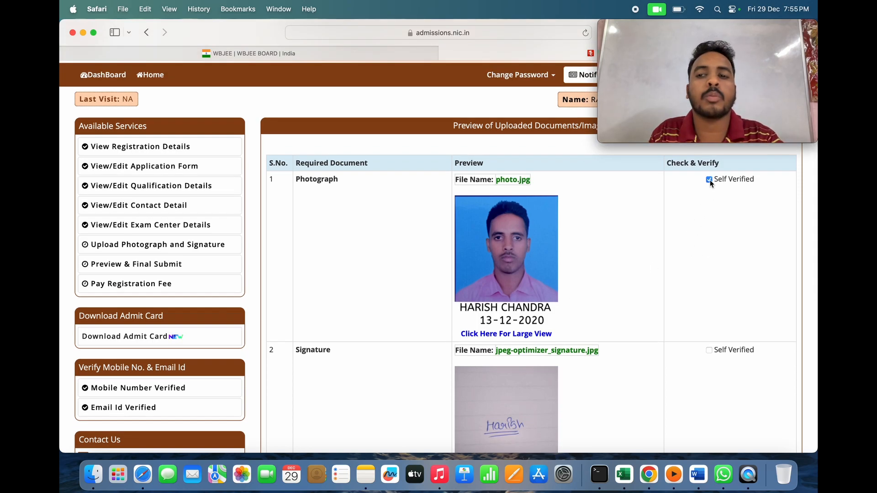
scroll(708, 192, down, 3)
click(709, 269)
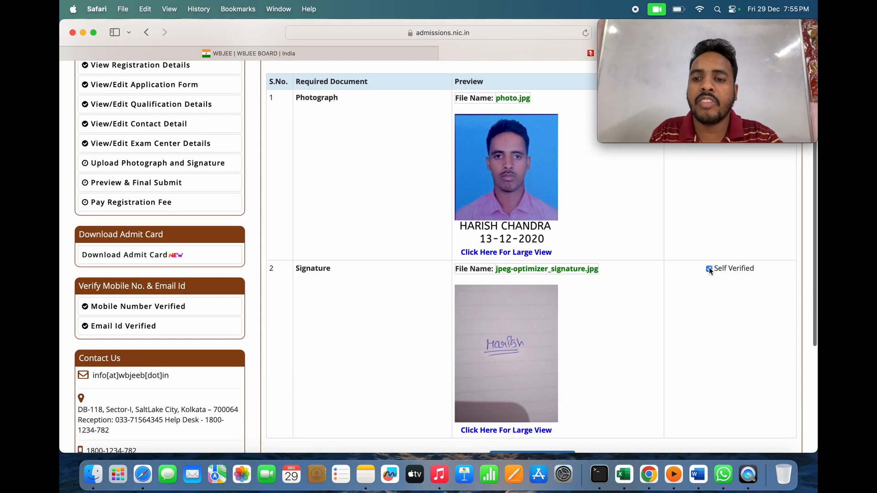
scroll(659, 249, down, 3)
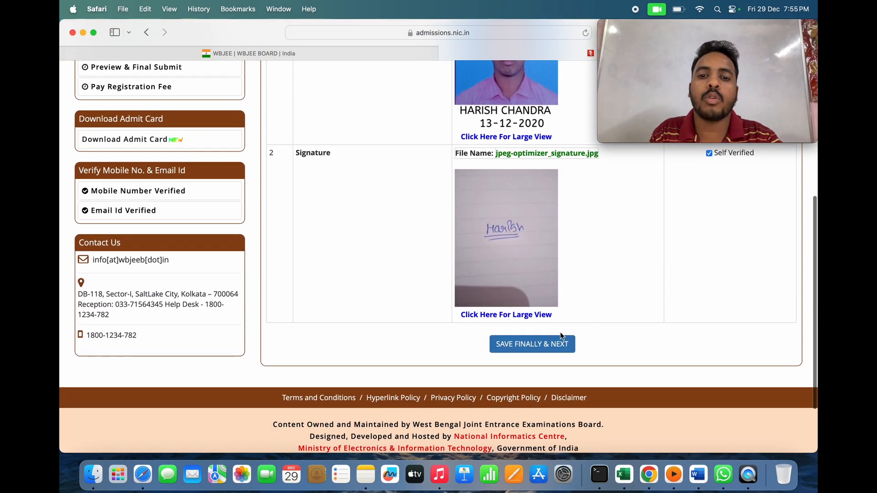
click(553, 342)
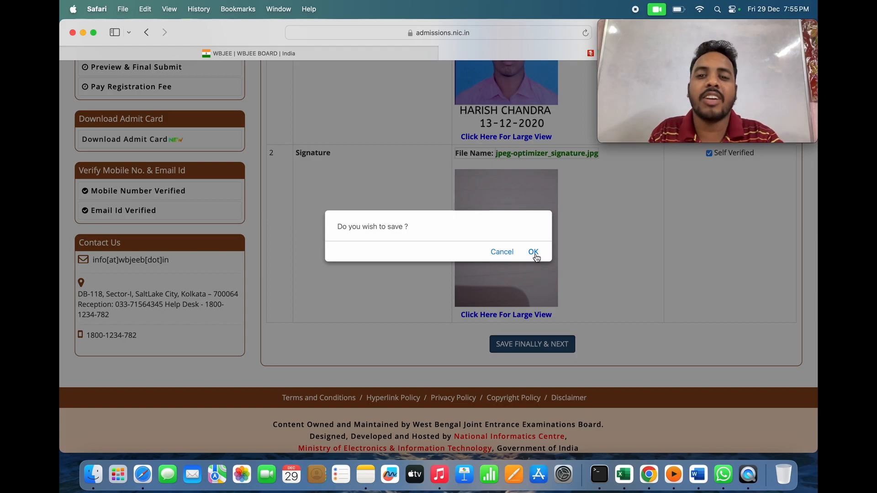
click(533, 252)
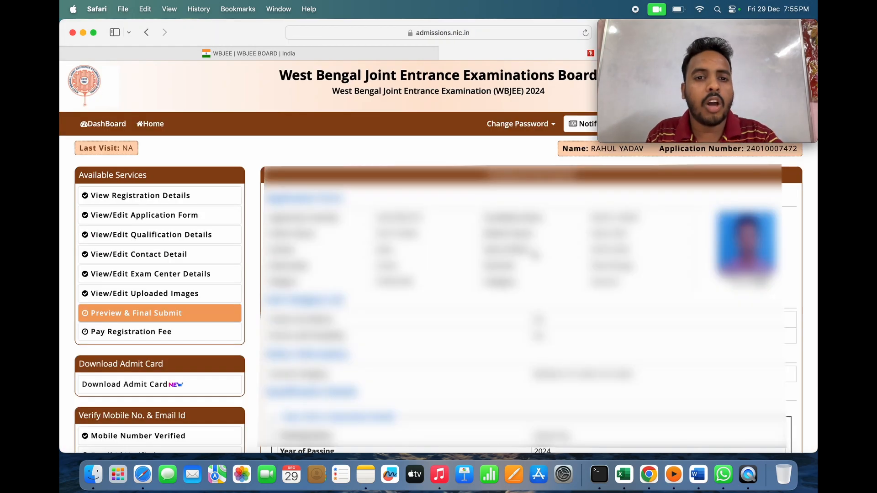
- Tick the Declaration checkbox and final-submit the application, confirming with Yes
scroll(533, 251, down, 1)
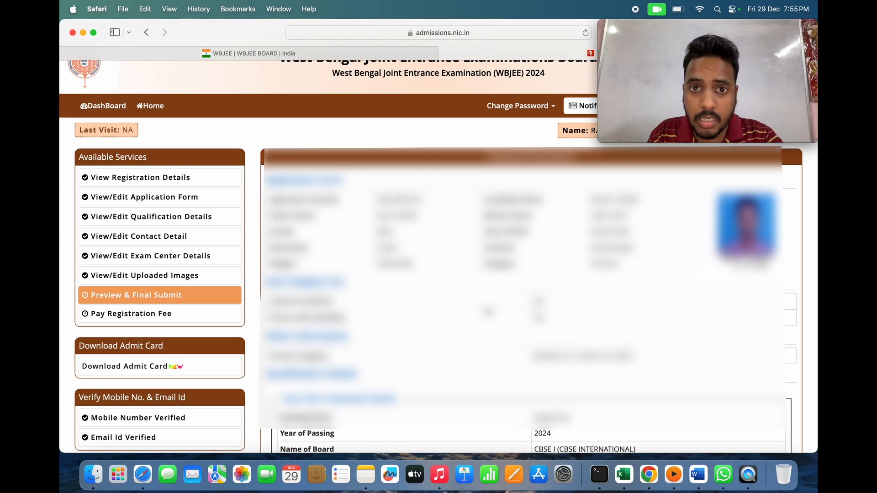
scroll(438, 256, down, 1)
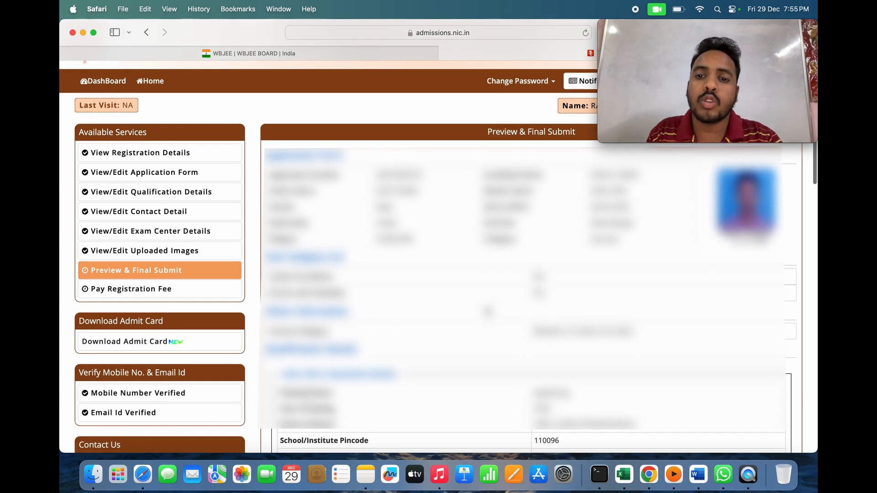
scroll(437, 255, down, 10)
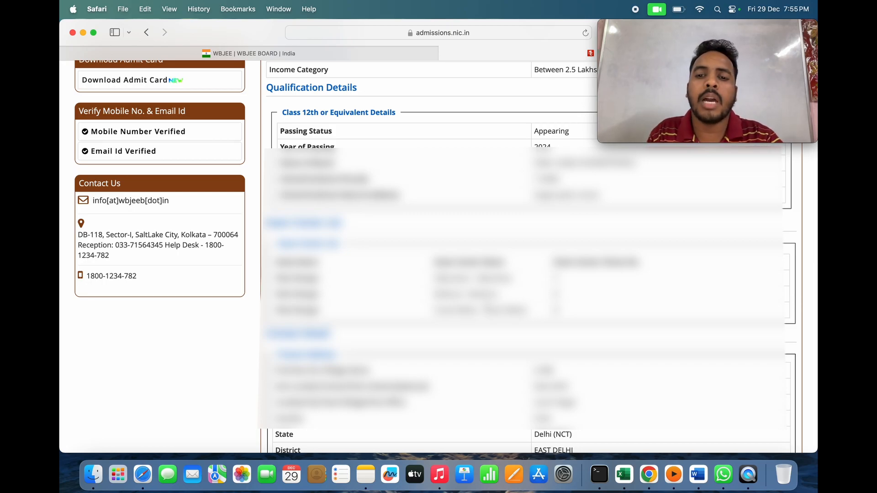
scroll(438, 255, down, 15)
scroll(531, 256, down, 12)
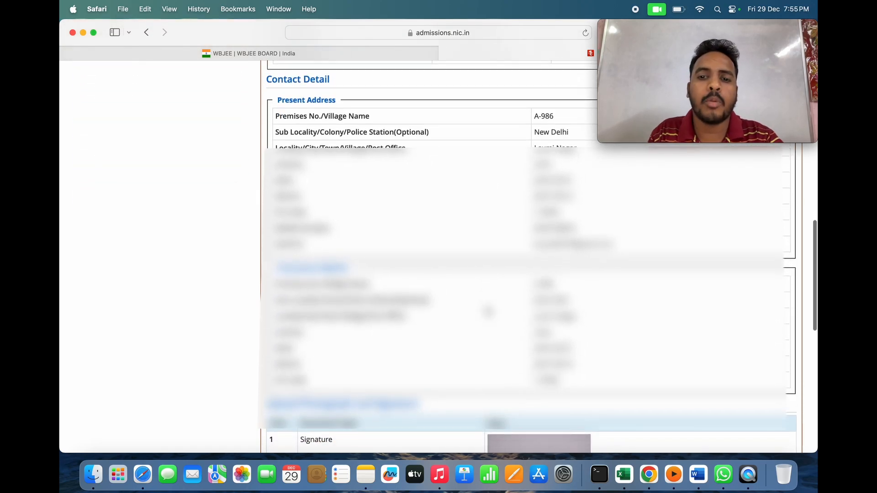
scroll(486, 307, down, 2)
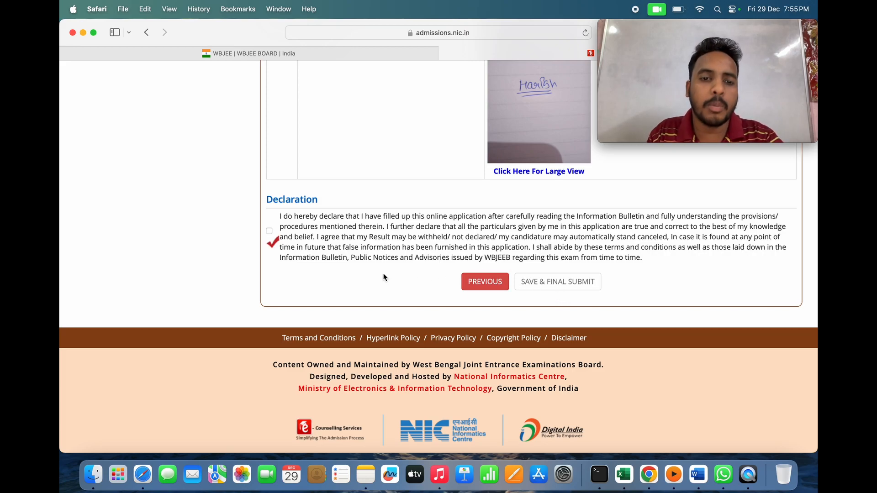
click(269, 231)
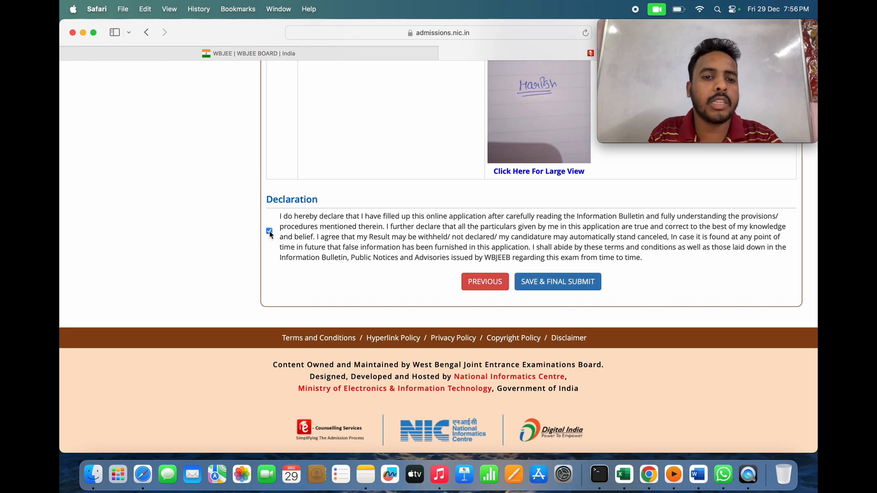
click(561, 285)
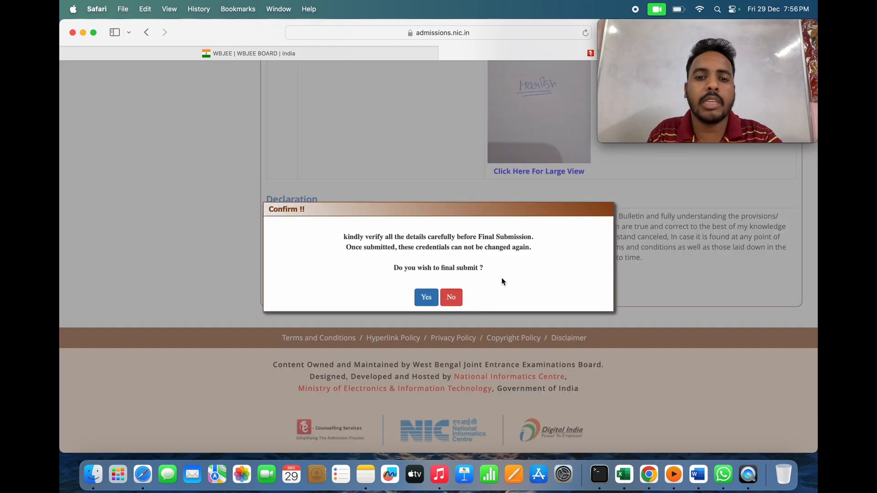
click(428, 299)
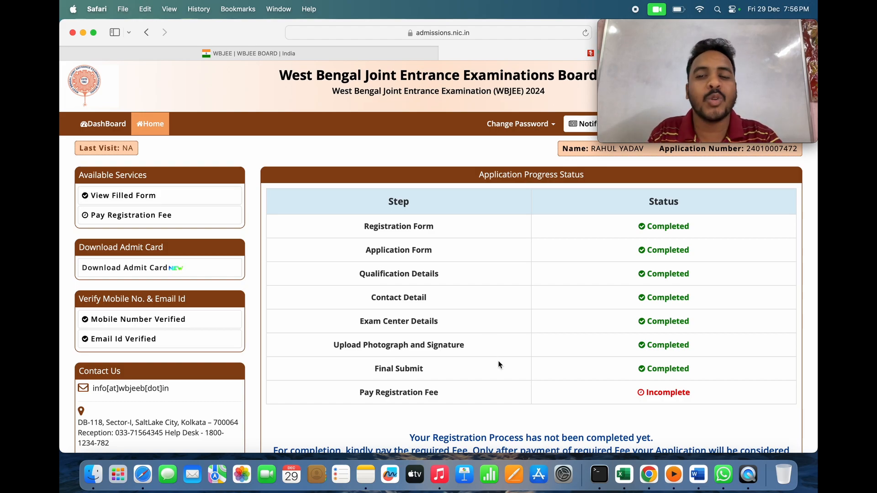
- Pay the 500/- registration fee by Online Payment, reaching the Bandhan, HDFC and SBIePay provider list
scroll(499, 362, down, 1)
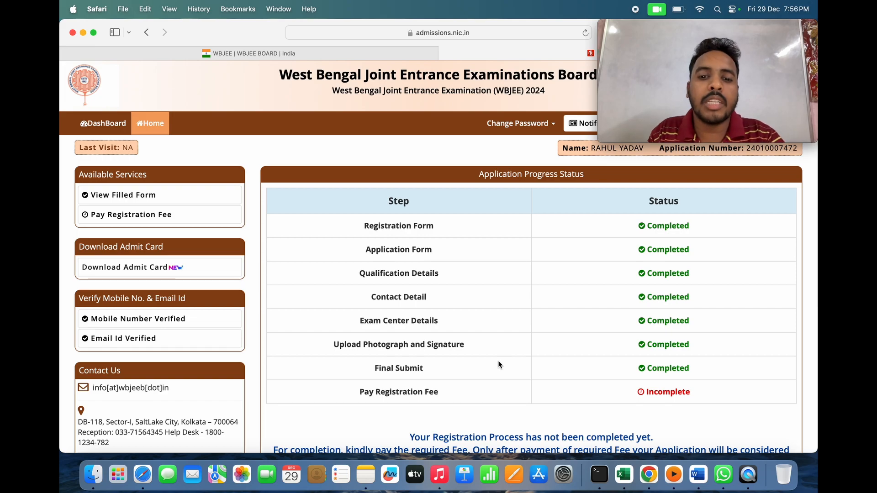
scroll(499, 363, down, 5)
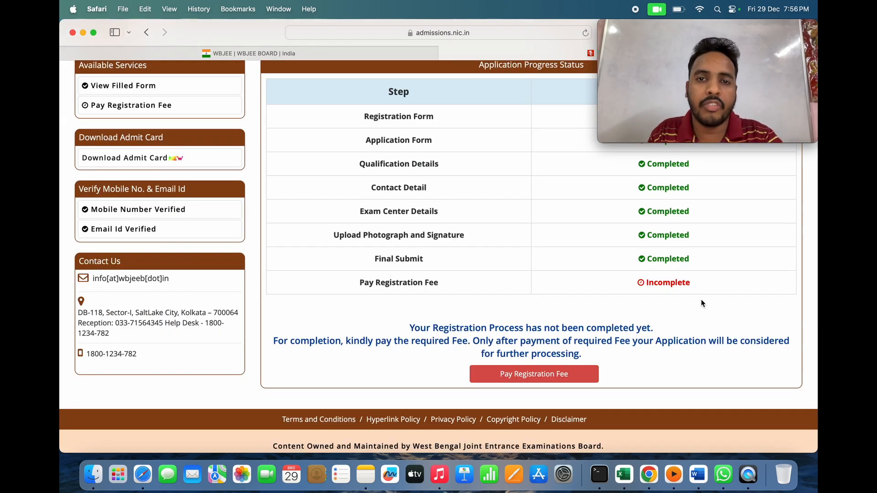
click(560, 382)
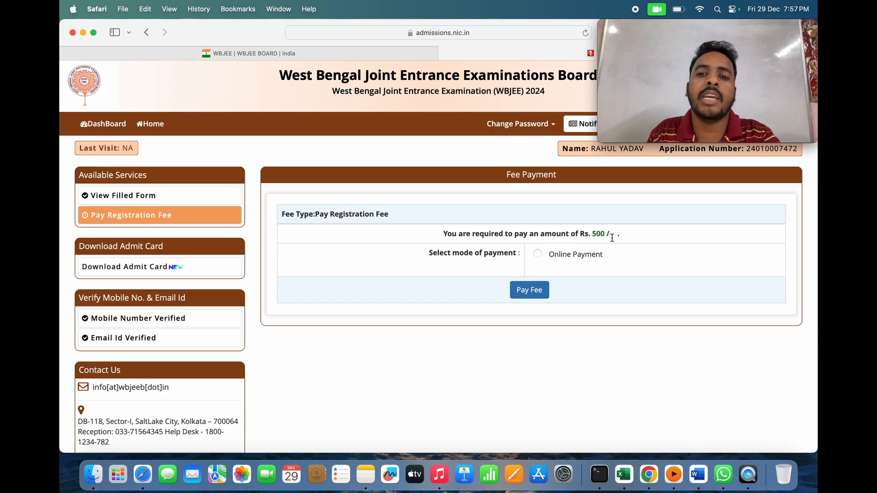
click(538, 252)
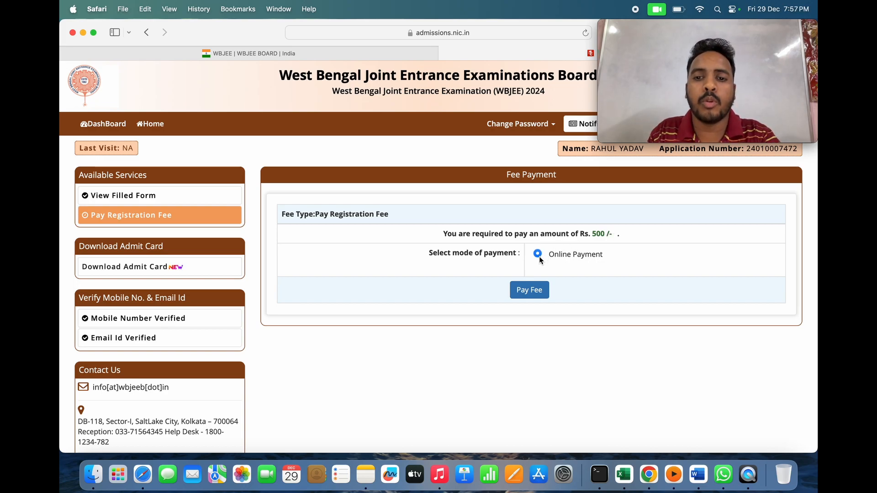
click(529, 290)
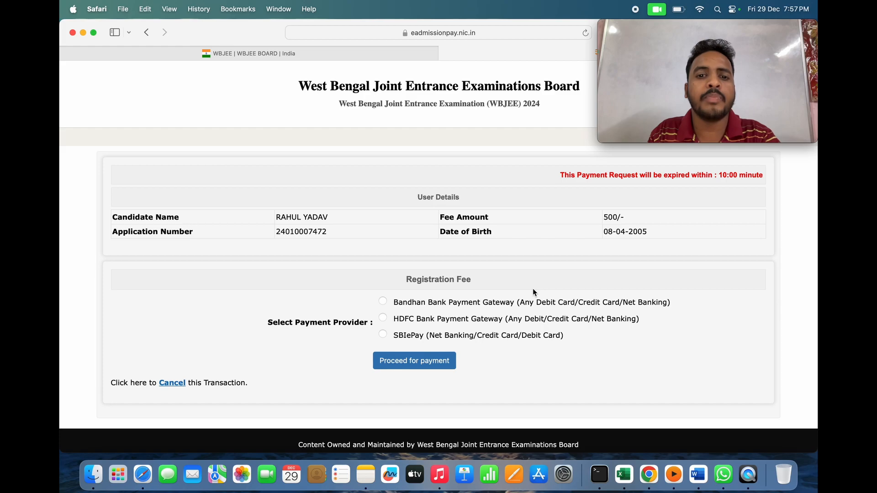
scroll(535, 292, down, 1)
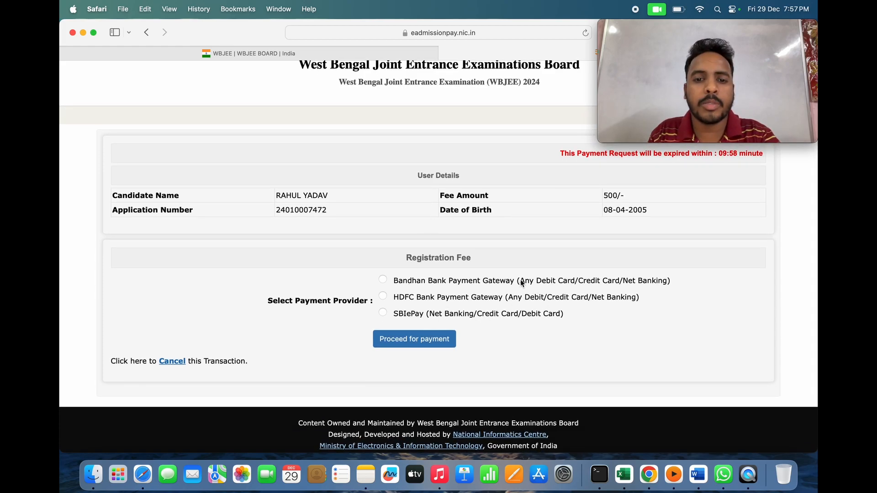